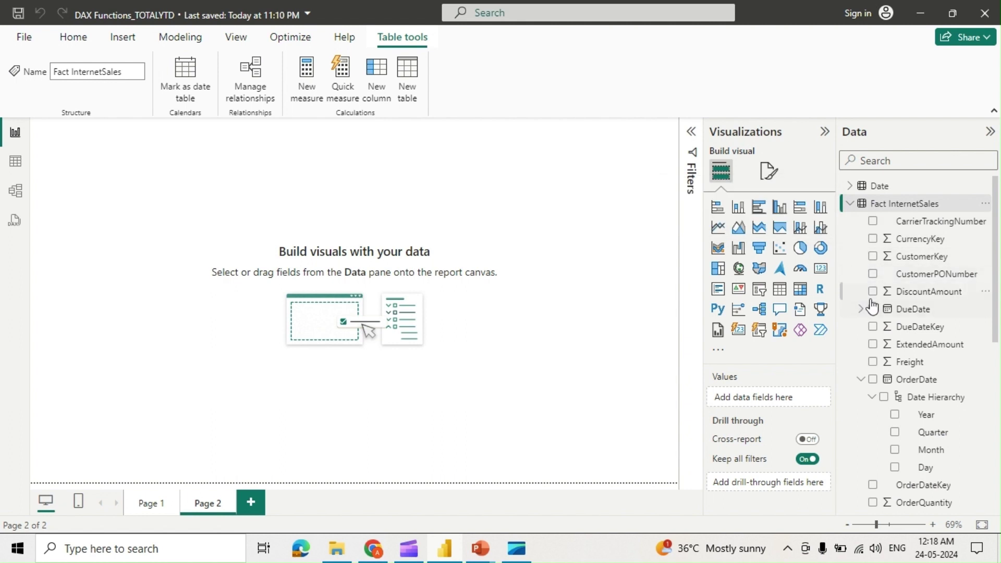
Insert a table visual on Page 2 with OrderDate and SalesAmount from Fact InternetSales.
scroll(880, 348, "down", 1)
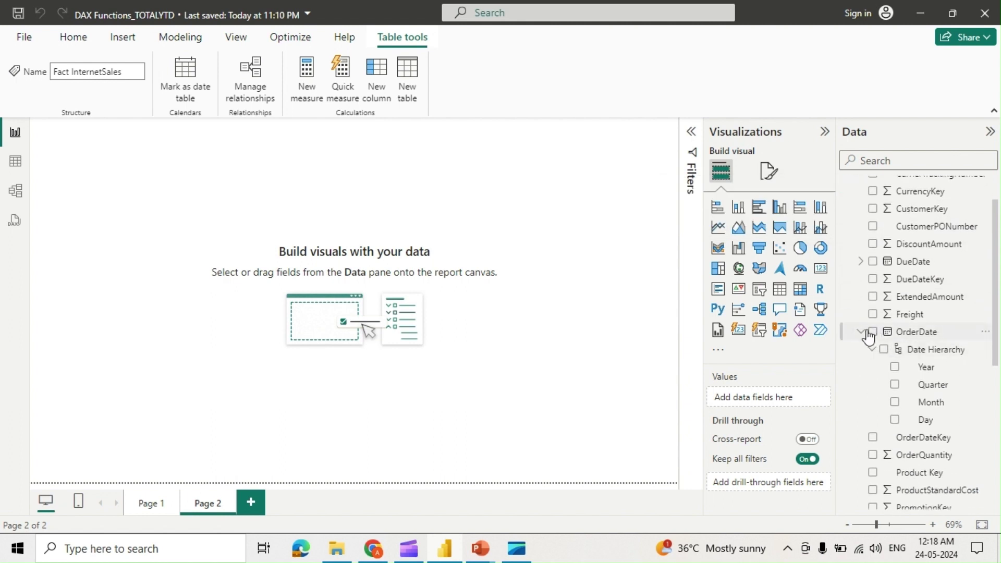
scroll(899, 365, "down", 3)
scroll(899, 414, "up", 4)
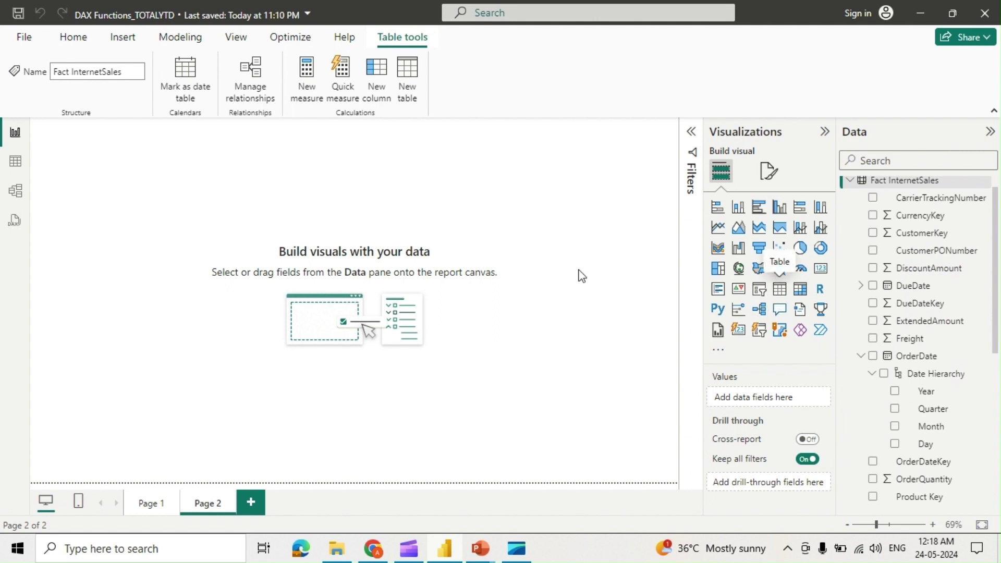
left_click(782, 292)
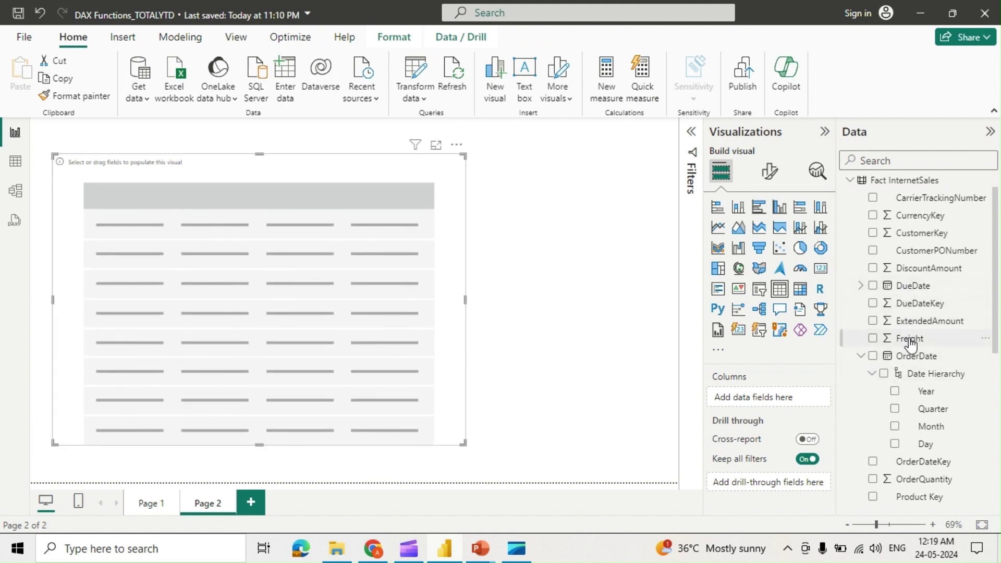
left_click_drag(913, 356, 386, 286)
scroll(875, 344, "down", 5)
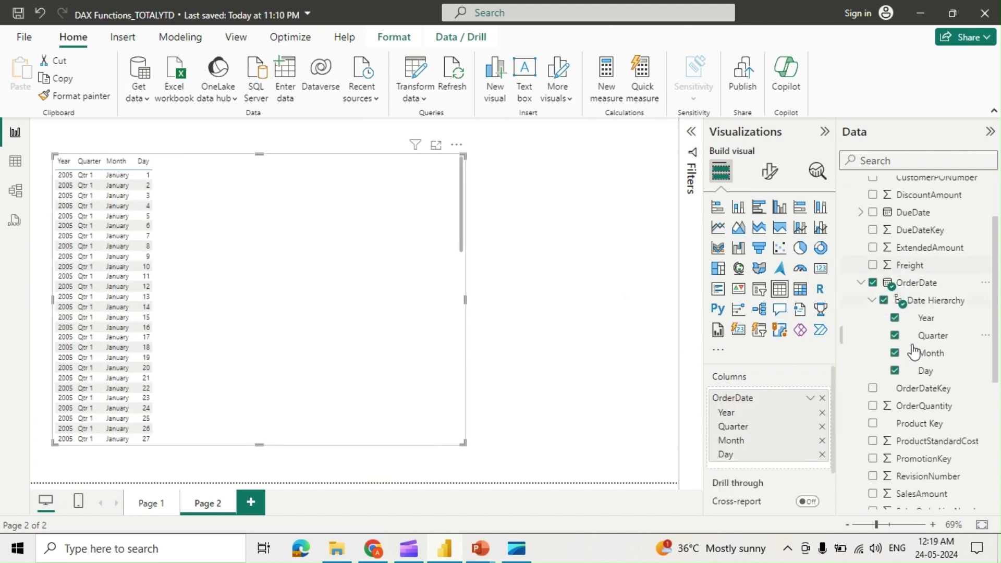
left_click_drag(917, 363, 417, 292)
Set the font size of the table's values to 20.
left_click(767, 179)
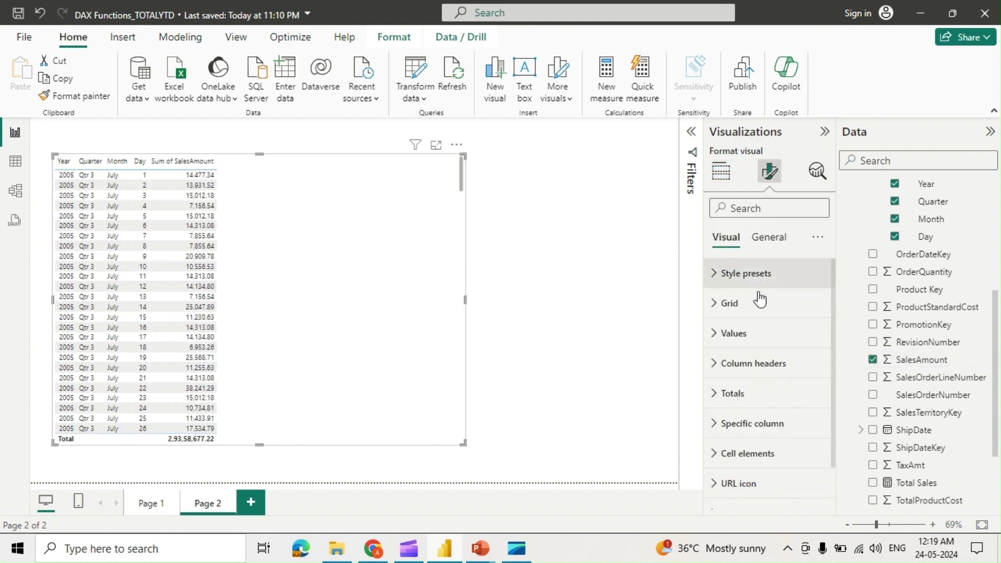
left_click(748, 335)
left_click(793, 406)
type("20")
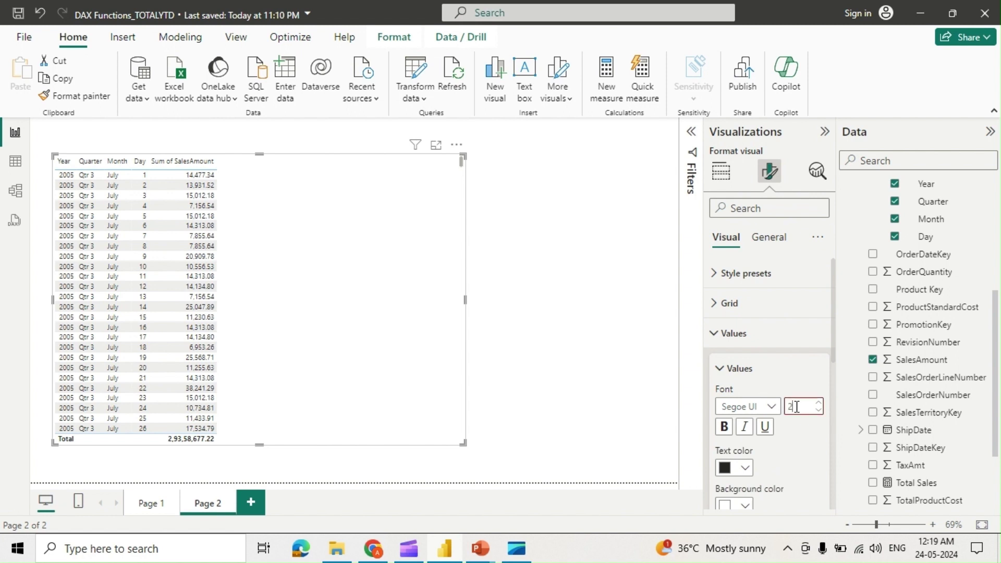
left_click(719, 336)
Set the font size of the table's column headers to 20.
left_click(736, 379)
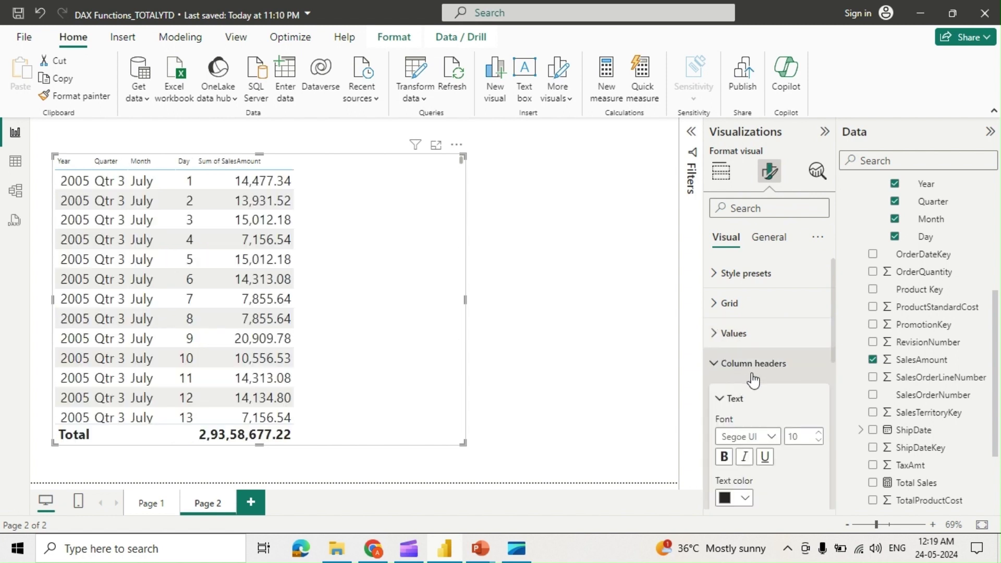
left_click(792, 435)
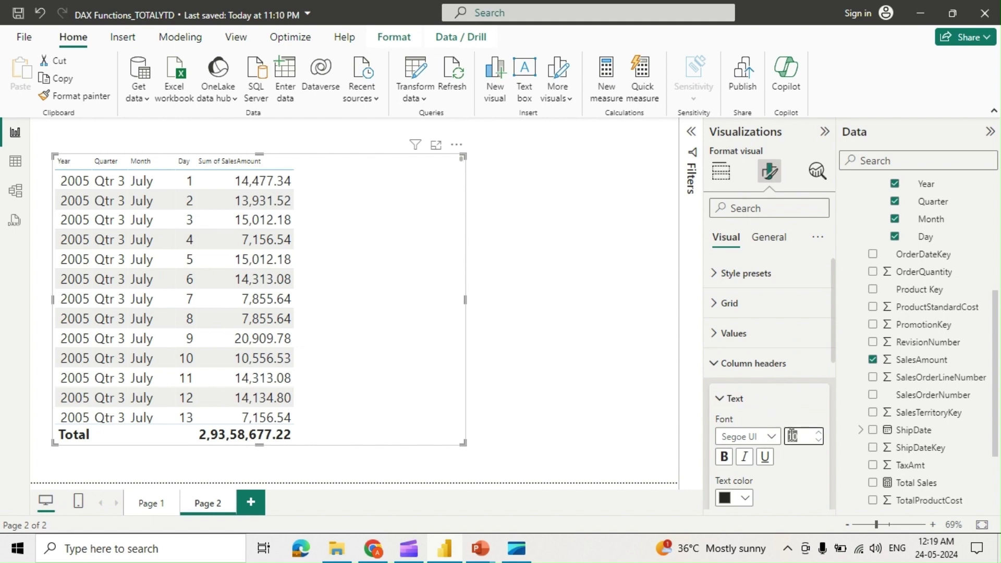
type("2")
key("Return")
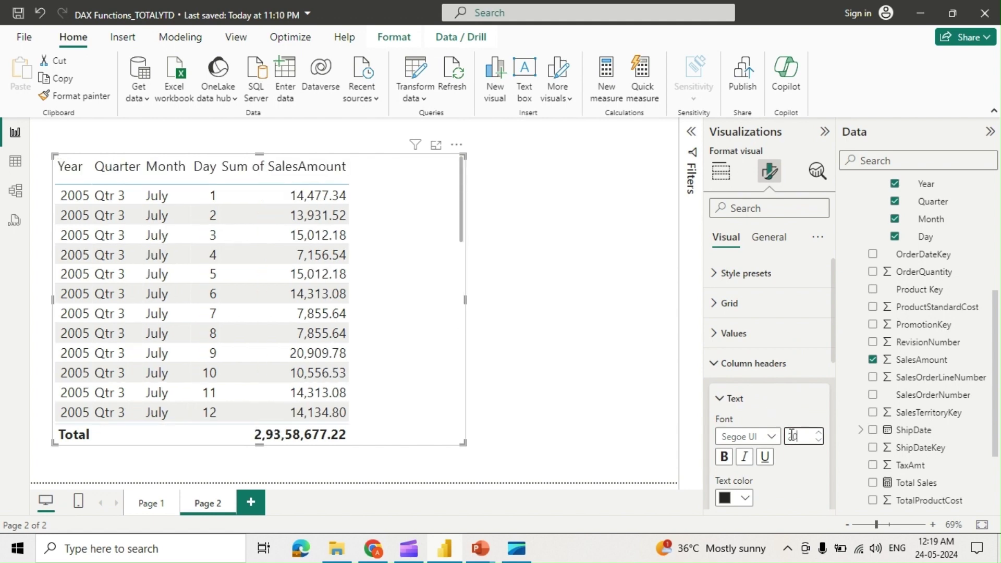
Show OrderDate in the table as plain dates instead of the date hierarchy.
left_click(720, 171)
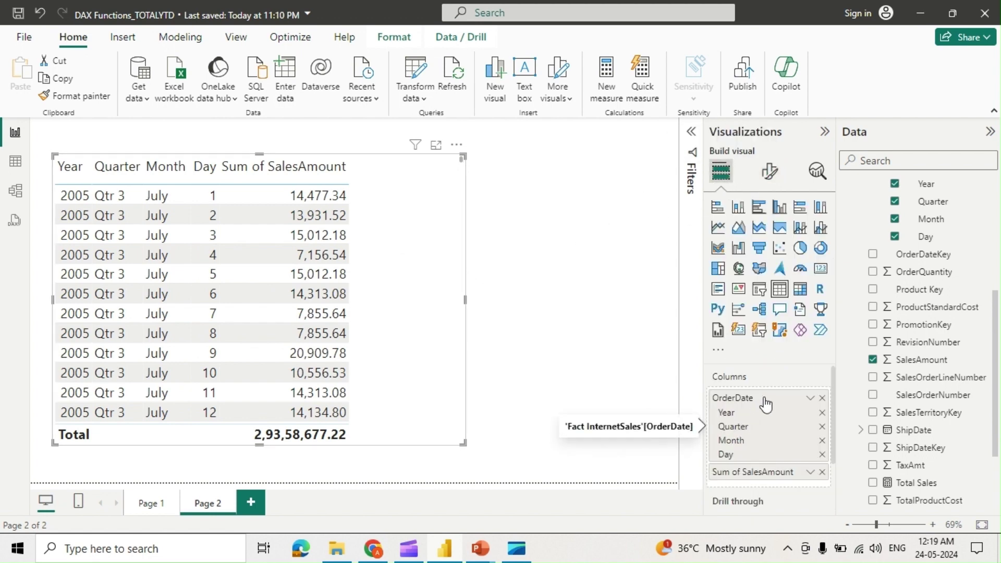
left_click(810, 399)
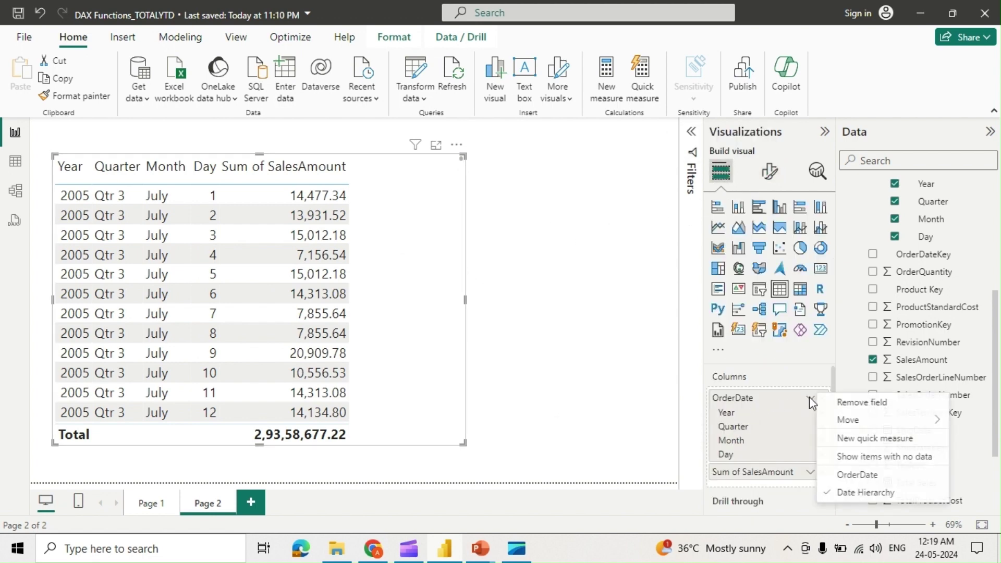
left_click(857, 474)
Shift the table visual slightly on the canvas and widen its OrderDate column.
left_click_drag(410, 312, 434, 300)
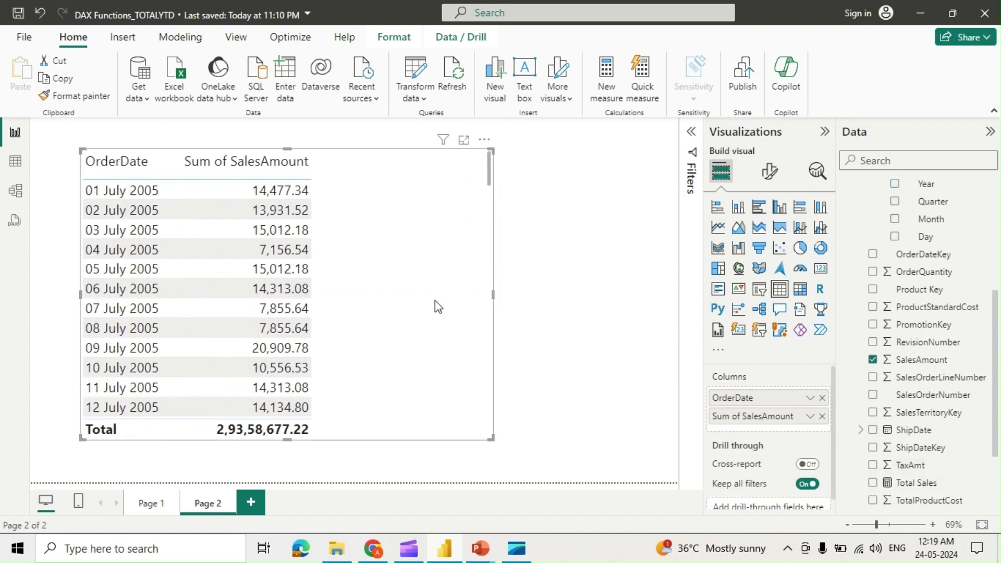
left_click_drag(182, 172, 240, 164)
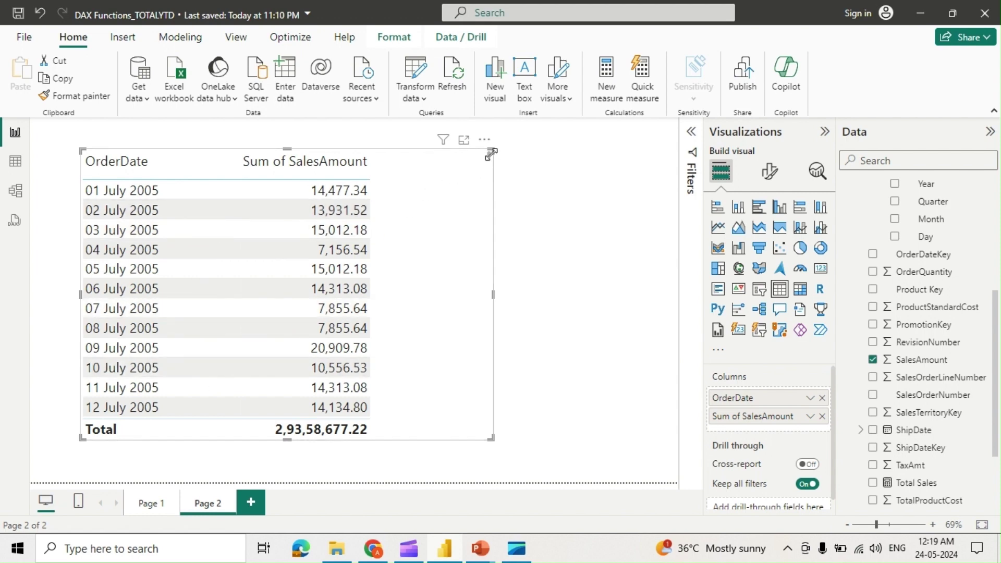
mouse_move(489, 155)
left_mouse_down()
mouse_move(489, 241)
mouse_move(487, 146)
left_mouse_up()
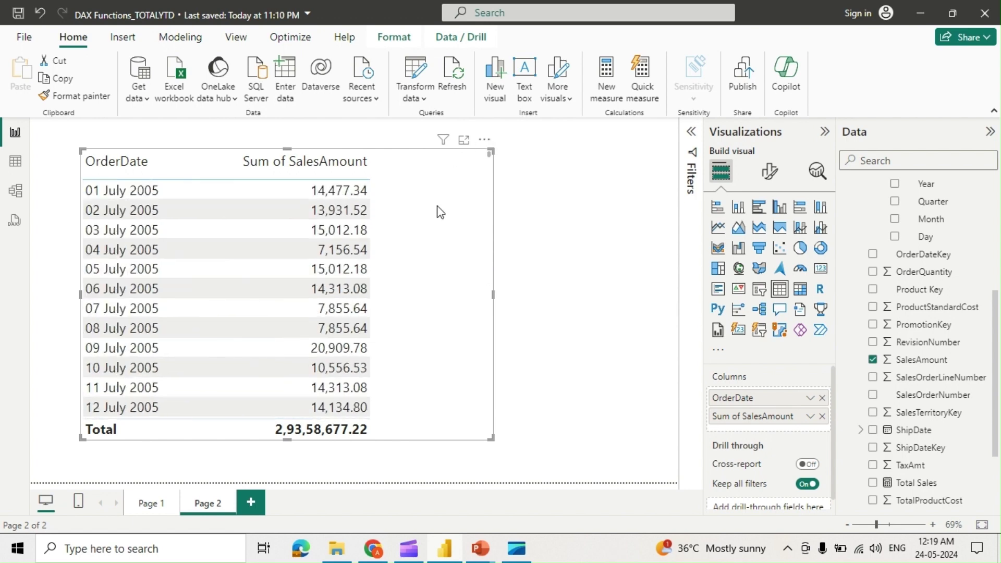
Start a new measure named Sales YTD in the Fact InternetSales table.
scroll(918, 234, "up", 5)
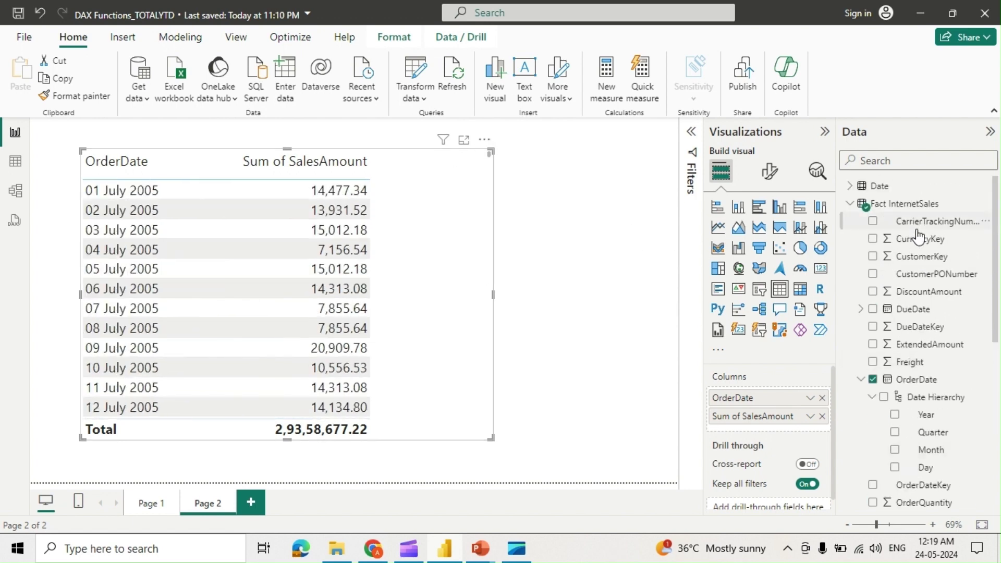
left_click(872, 208)
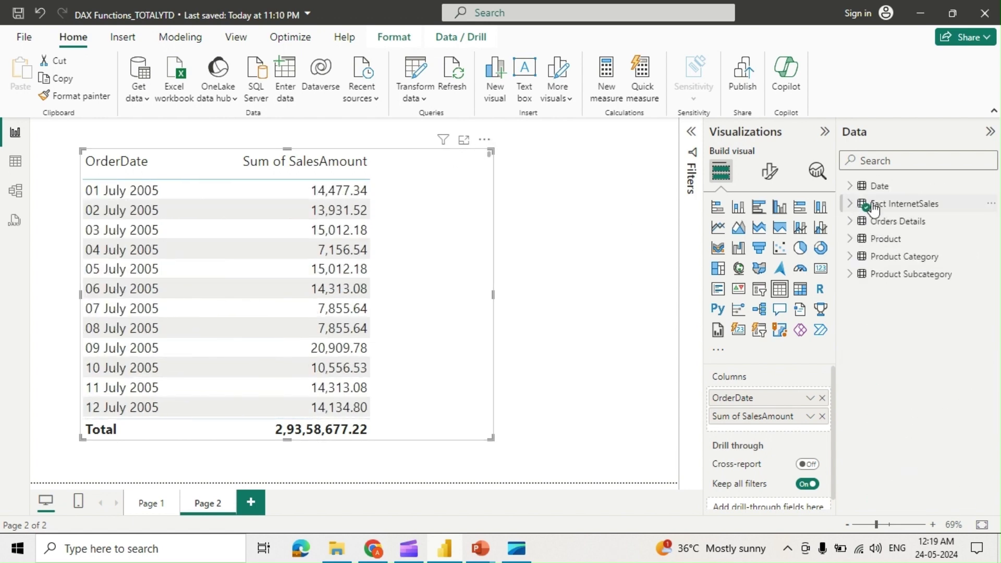
left_click(991, 204)
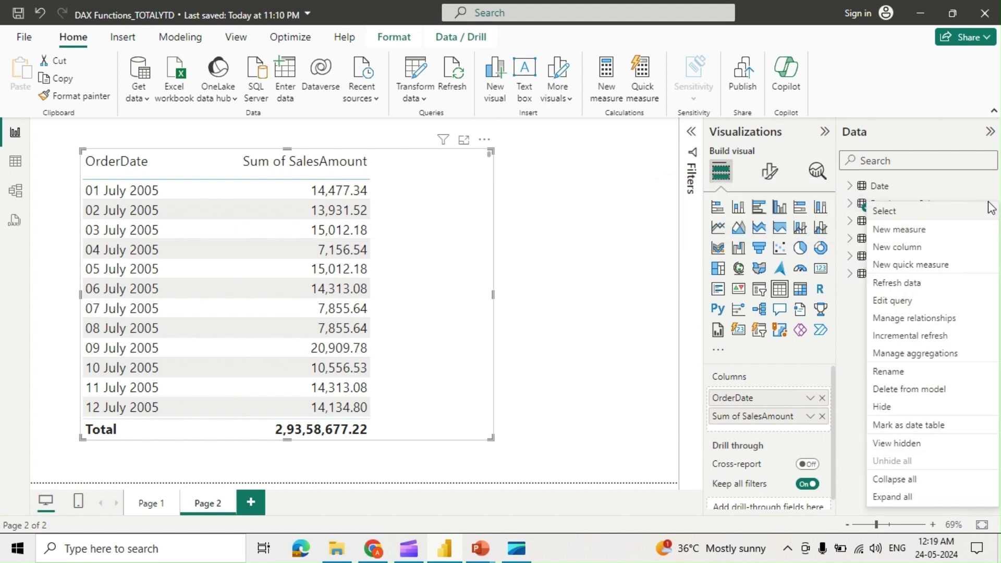
left_click(954, 211)
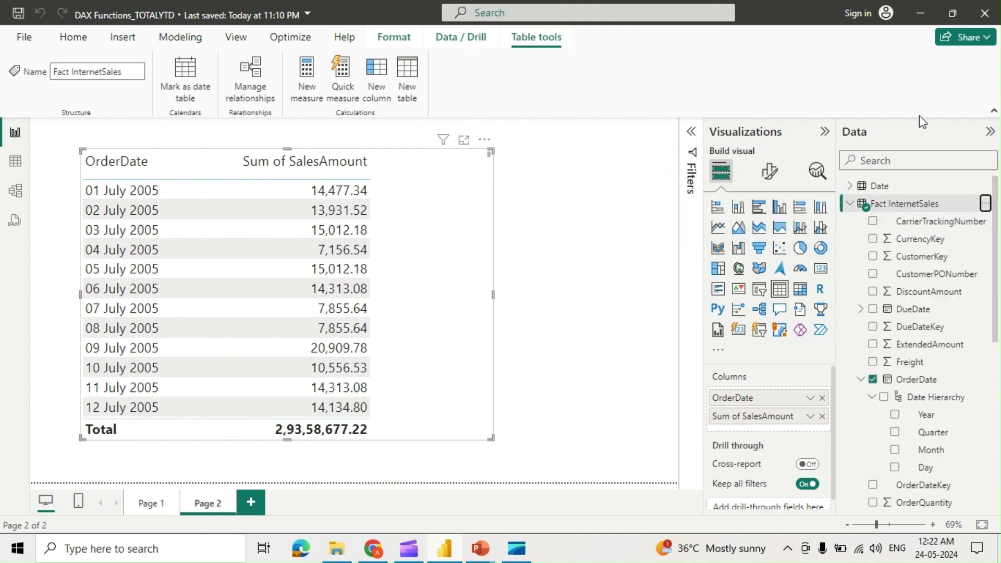
left_click(985, 206)
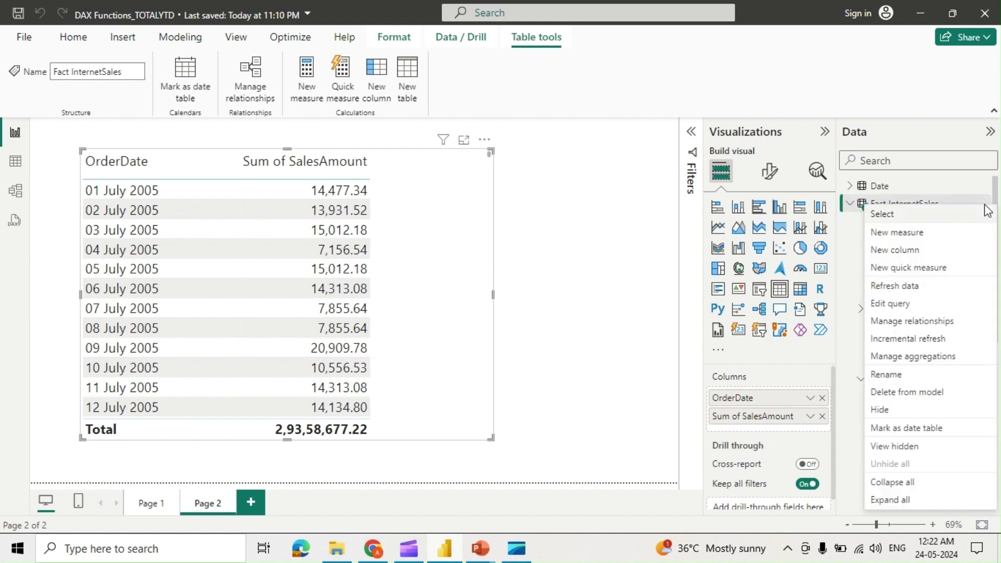
left_click(913, 232)
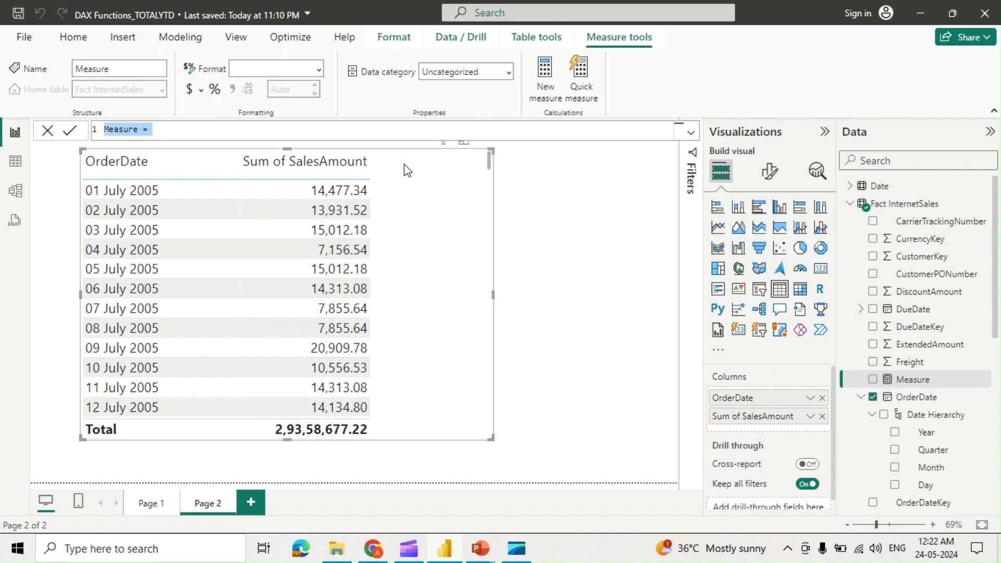
type("Sales YTD = ")
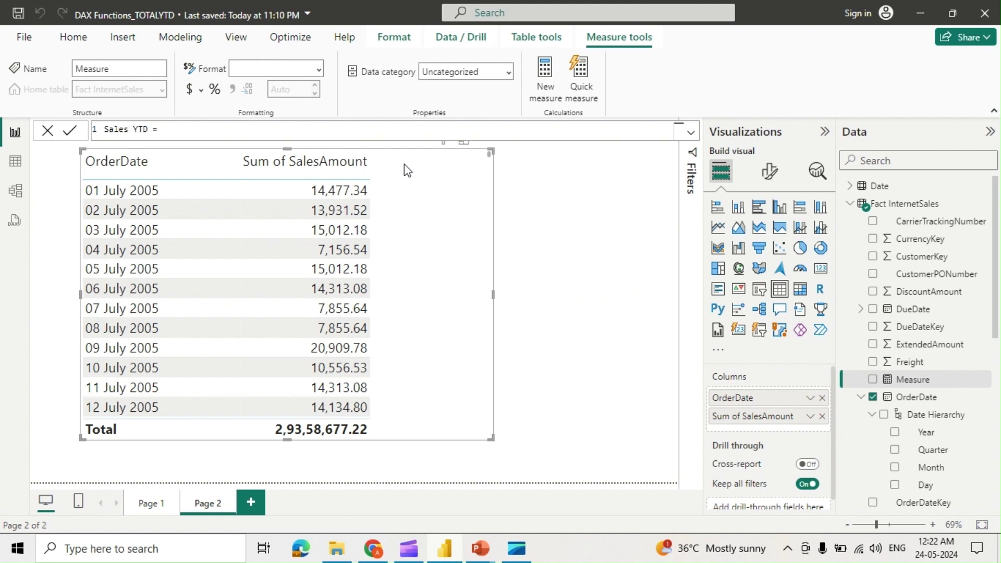
Define Sales YTD as TOTALYTD(SUM('Fact InternetSales'[SalesAmount]),'Fact InternetSales'[OrderDate]).
type("totaly")
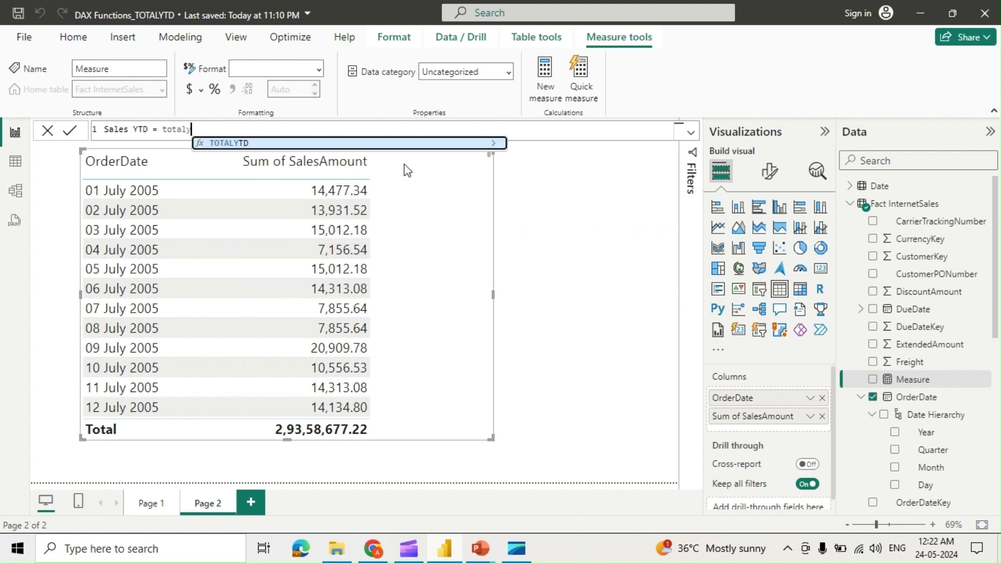
key("Tab")
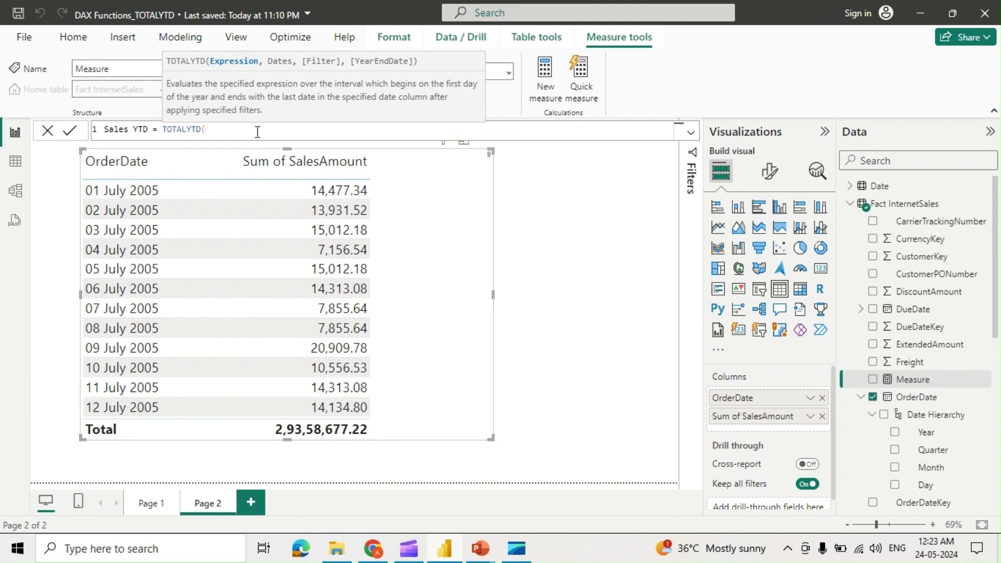
type("sum")
key("Tab")
type("salesa")
key("Tab")
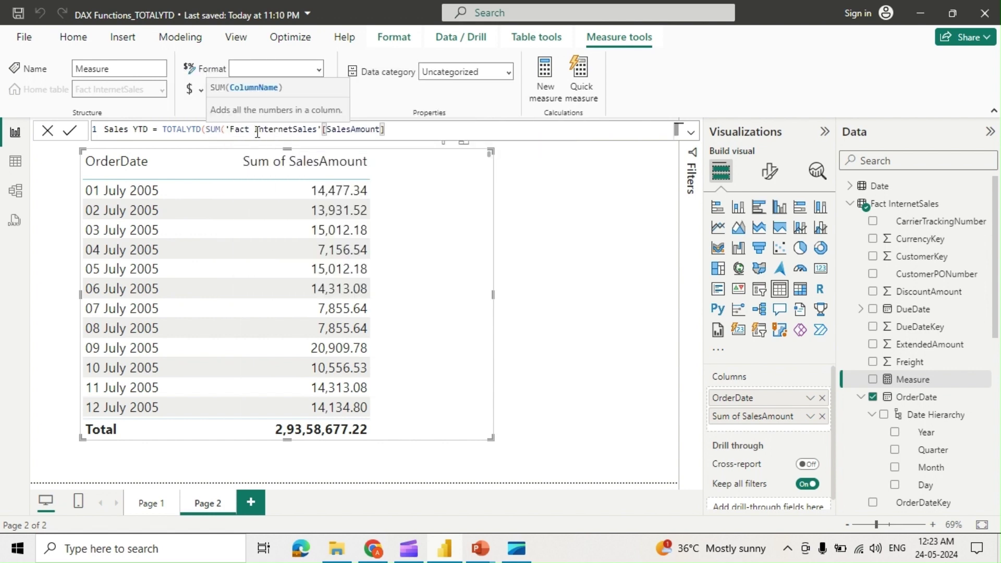
type("),")
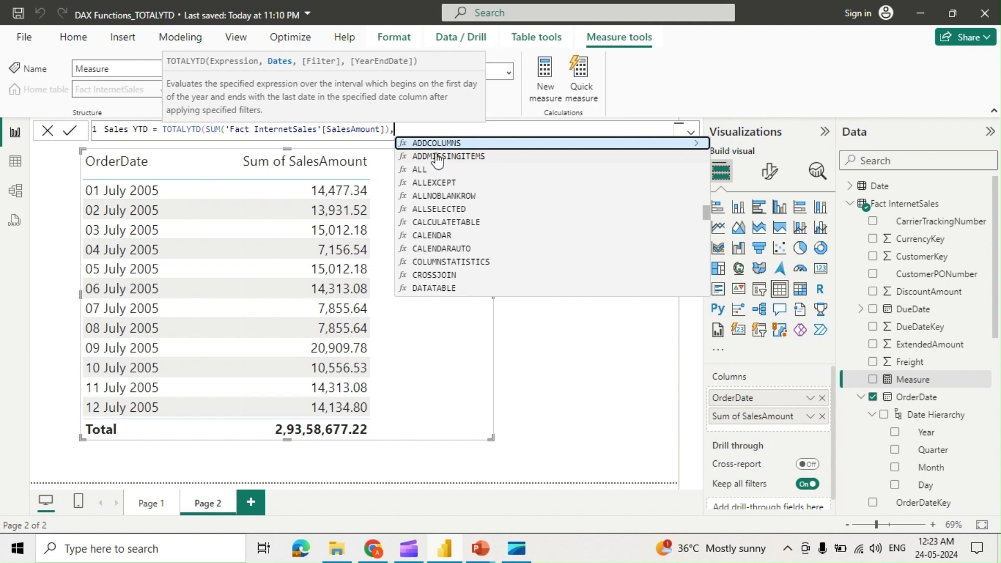
type("orderda")
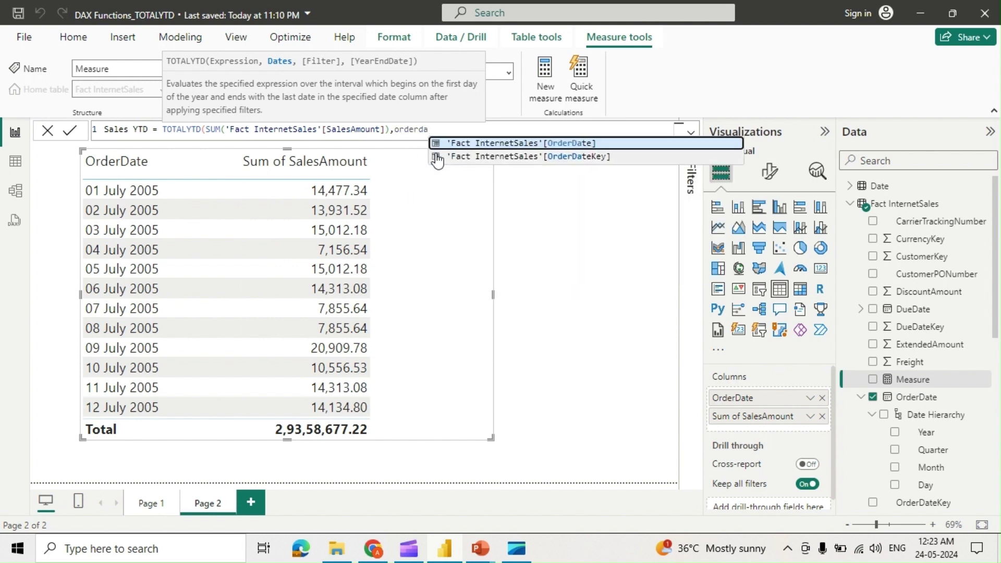
left_click(464, 144)
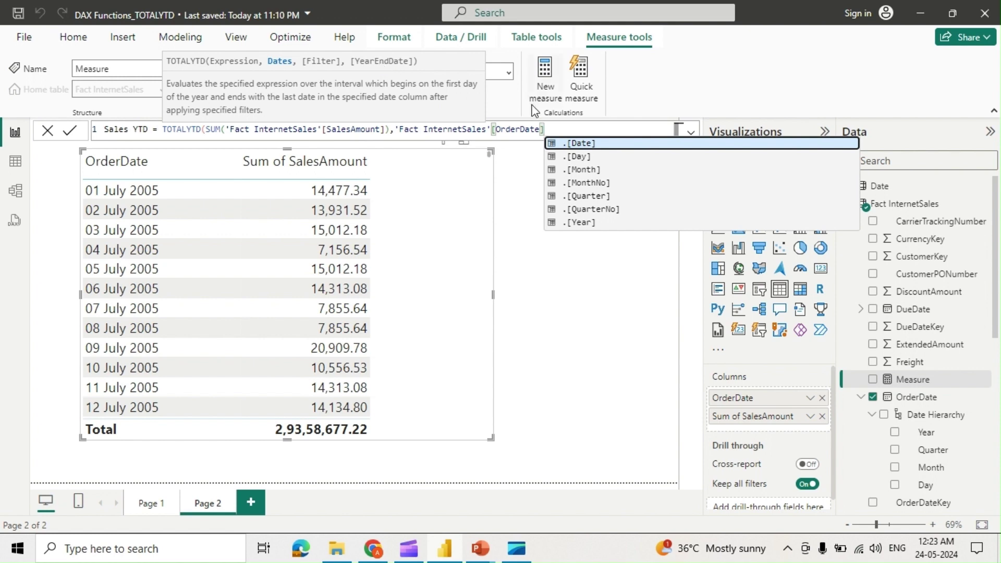
type(")")
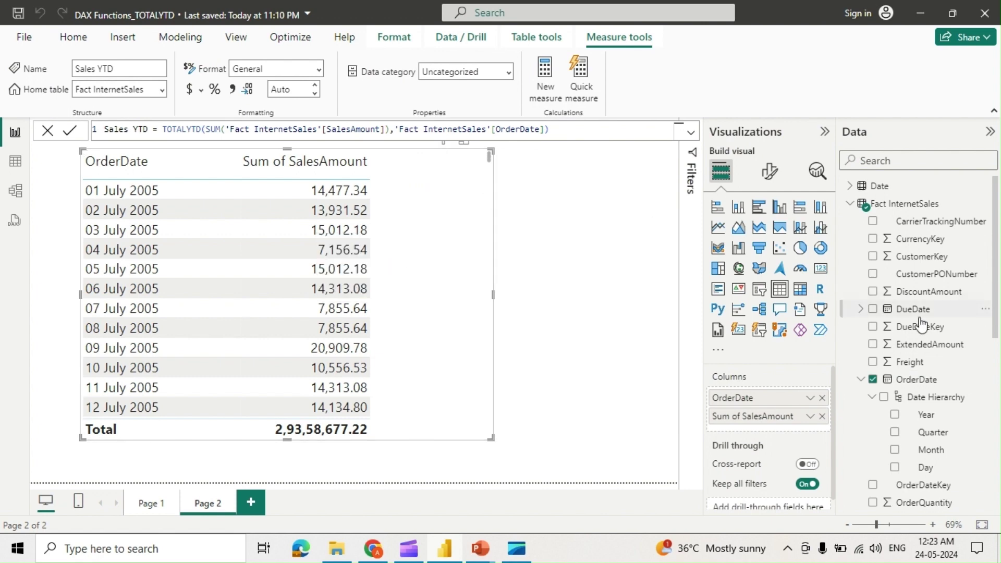
Add the Sales YTD measure to the table visual and nudge the table's position on the canvas.
scroll(935, 329, "down", 5)
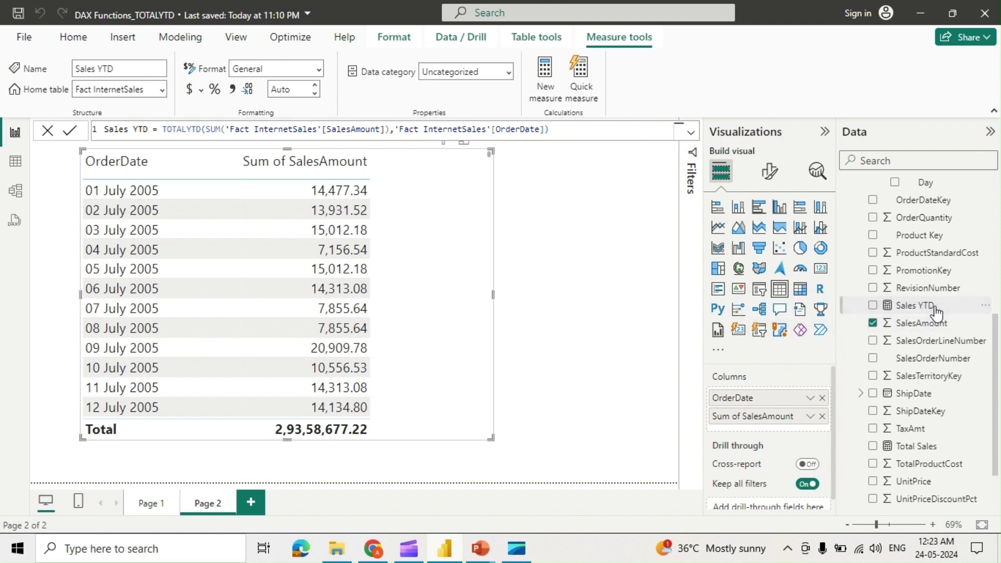
left_click_drag(935, 312, 440, 258)
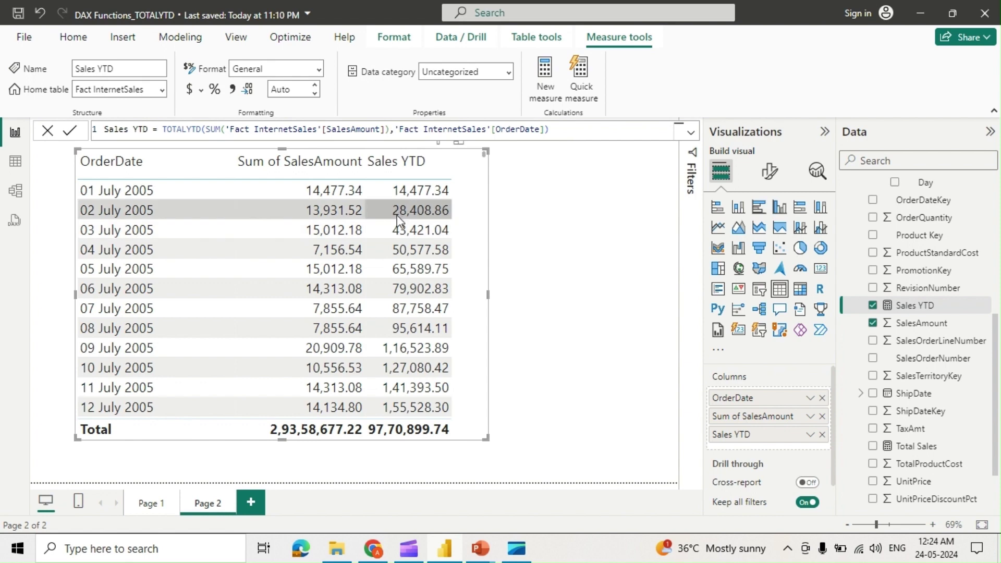
left_click_drag(468, 219, 459, 217)
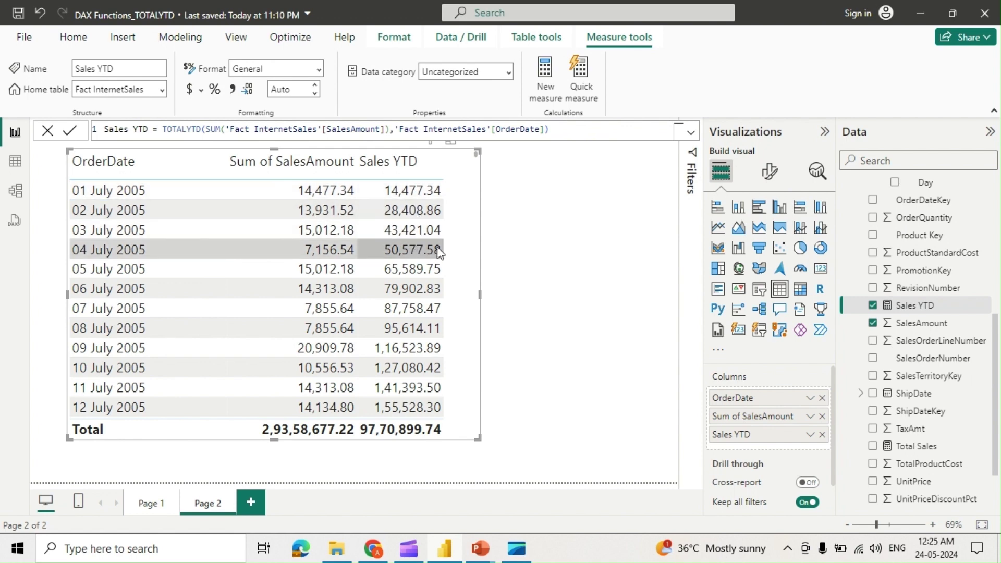
left_click_drag(449, 224, 440, 217)
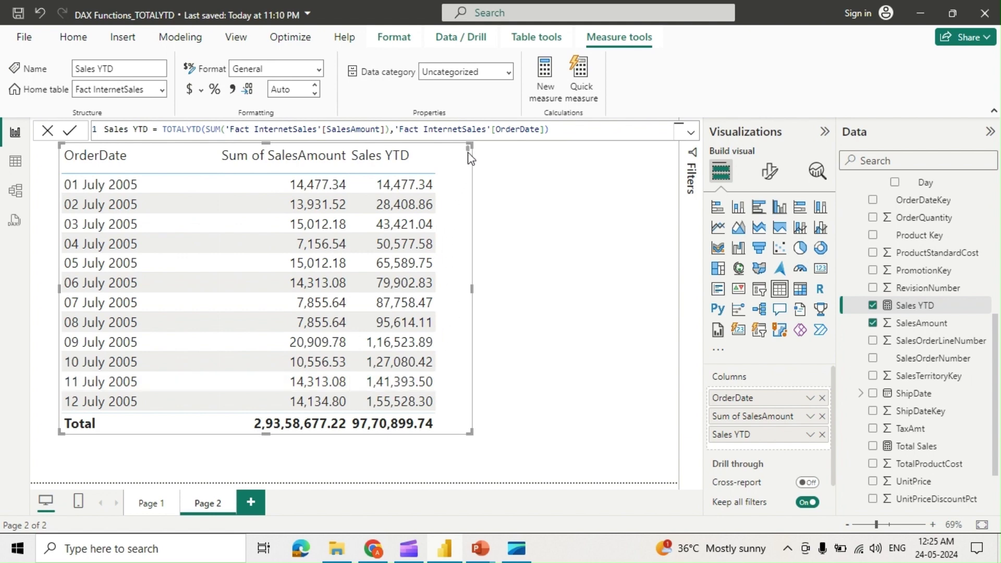
Examine the Sales YTD running totals in the table from July 2005 across the year change into January 2006.
left_click(470, 165)
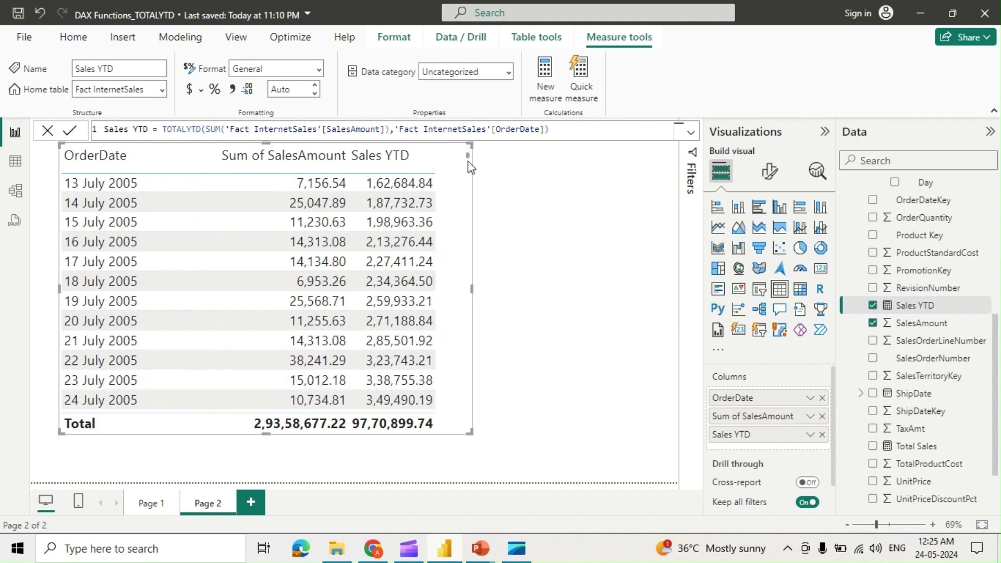
left_click_drag(467, 160, 480, 260)
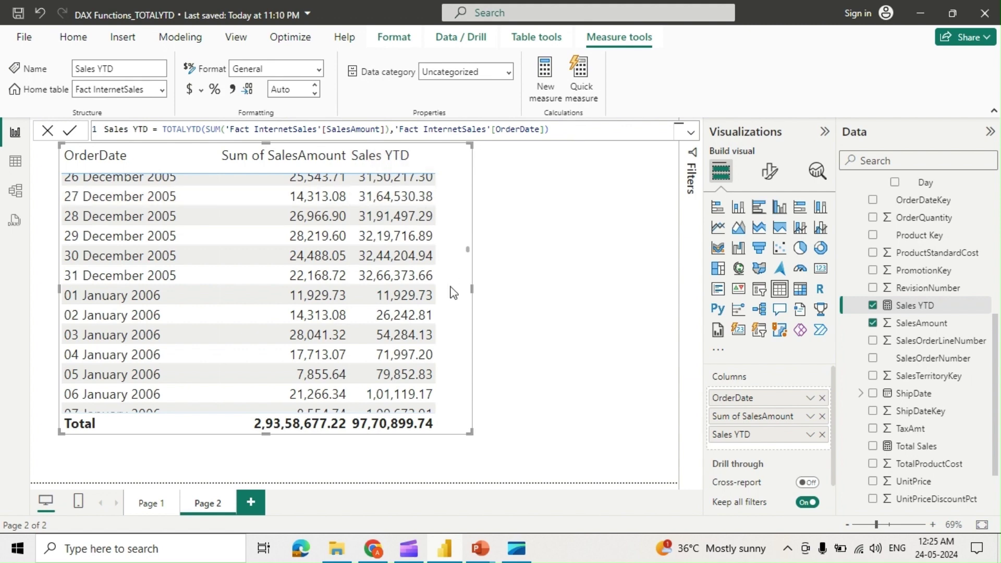
mouse_move(468, 255)
left_mouse_down()
mouse_move(469, 301)
mouse_move(452, 256)
left_mouse_up()
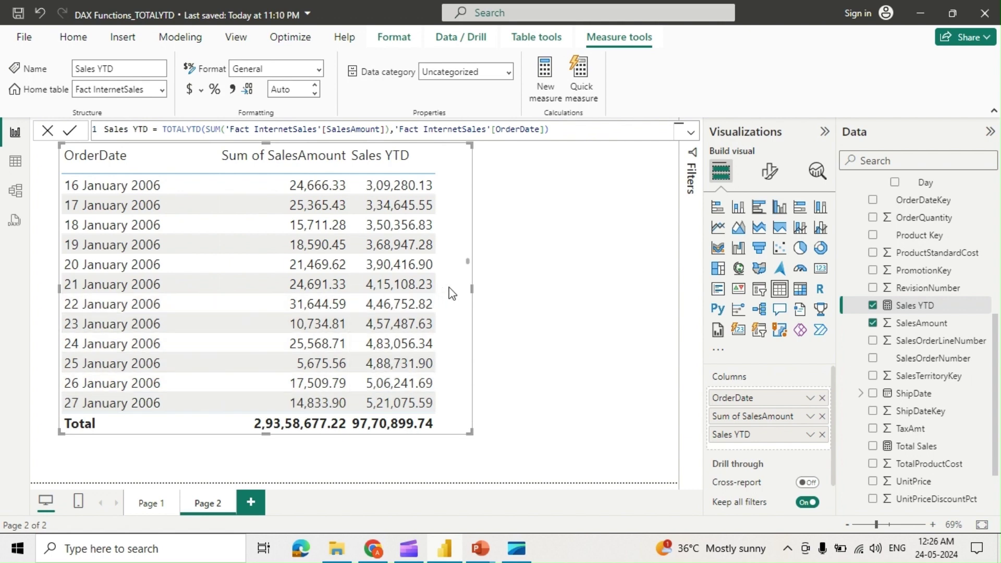
Add a slicer for the OrderDate Date Hierarchy next to the table visual, shrinking it to fit the four years.
left_click_drag(451, 288, 454, 307)
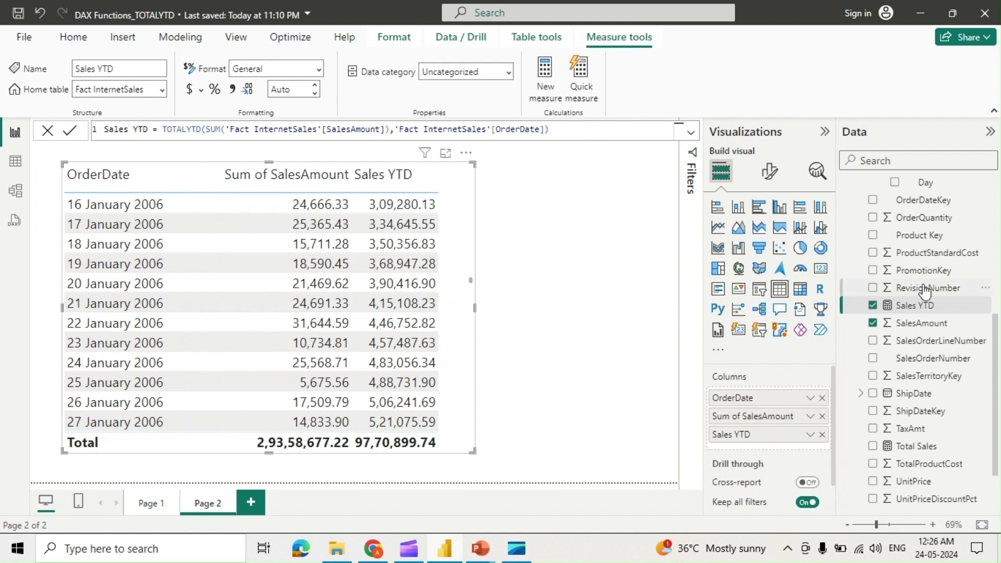
scroll(886, 292, "up", 5)
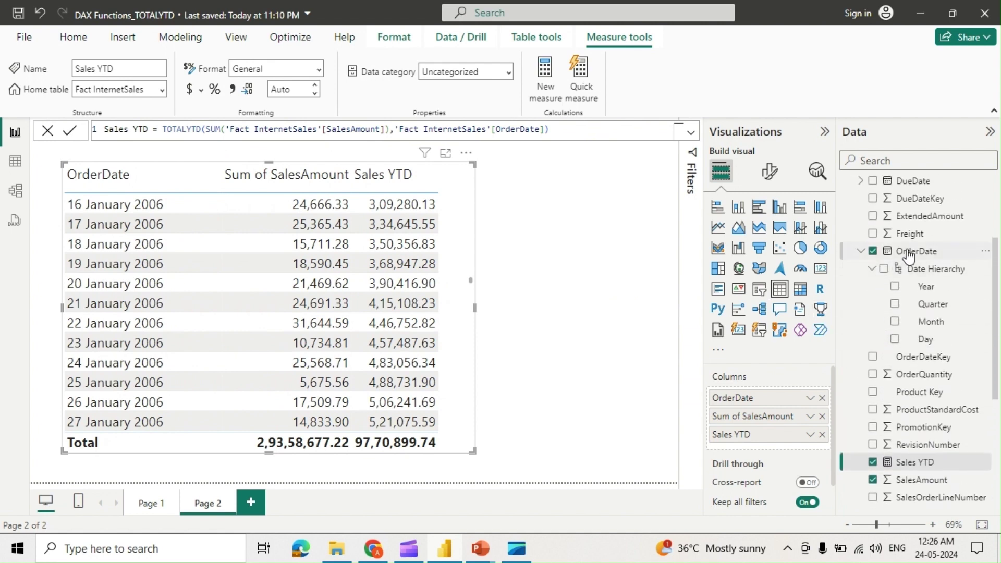
left_click(619, 261)
left_click(759, 289)
left_click_drag(912, 275, 594, 241)
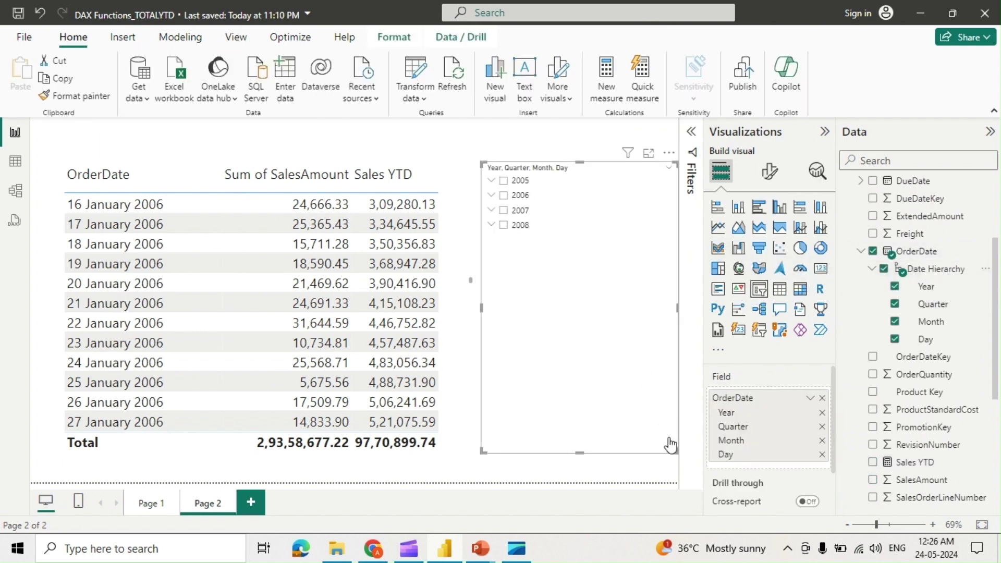
left_click_drag(671, 446, 607, 256)
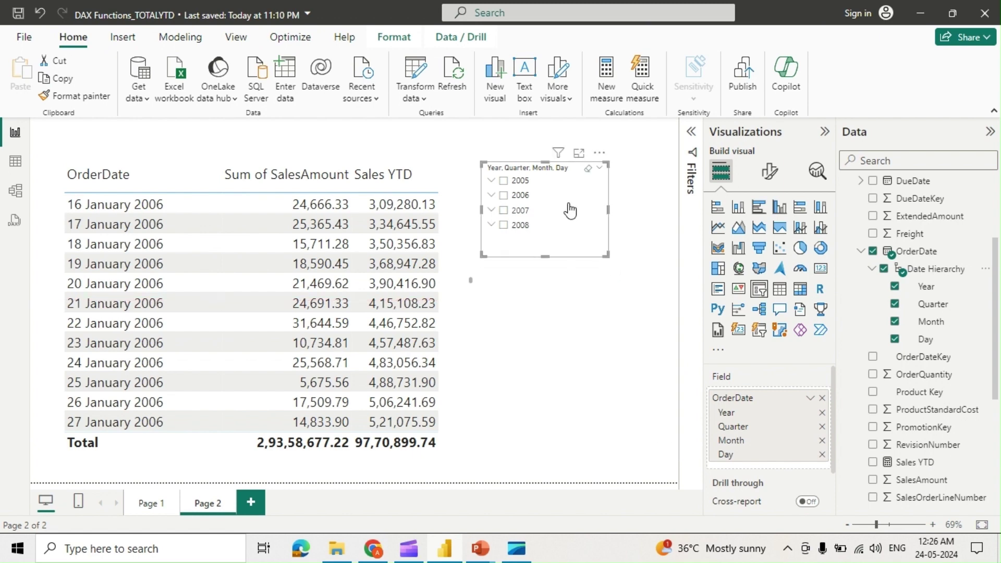
left_click_drag(571, 214, 597, 206)
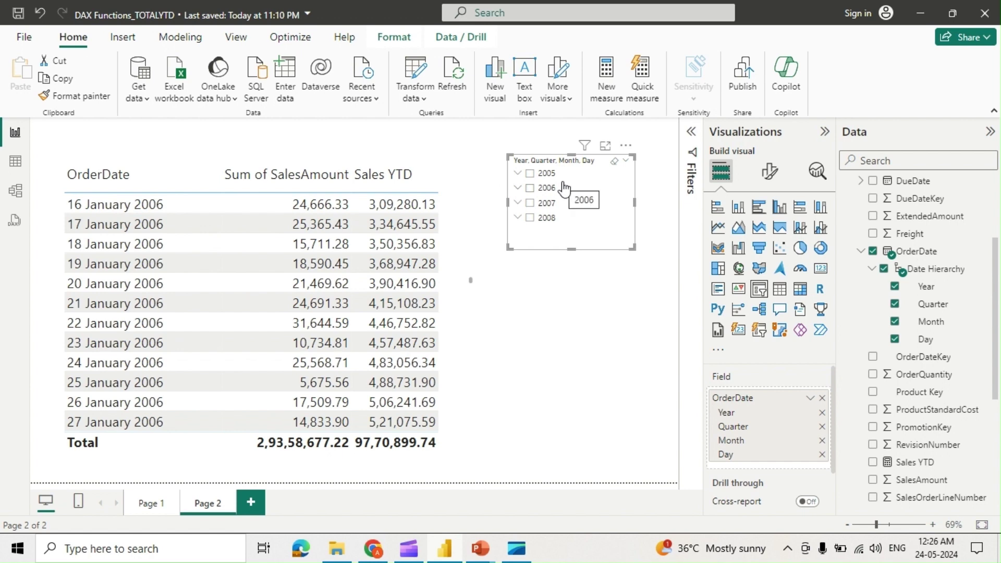
Filter the table to 2007 with the slicer and examine Sales YTD from 01 January to 31 December against the total.
left_click(531, 203)
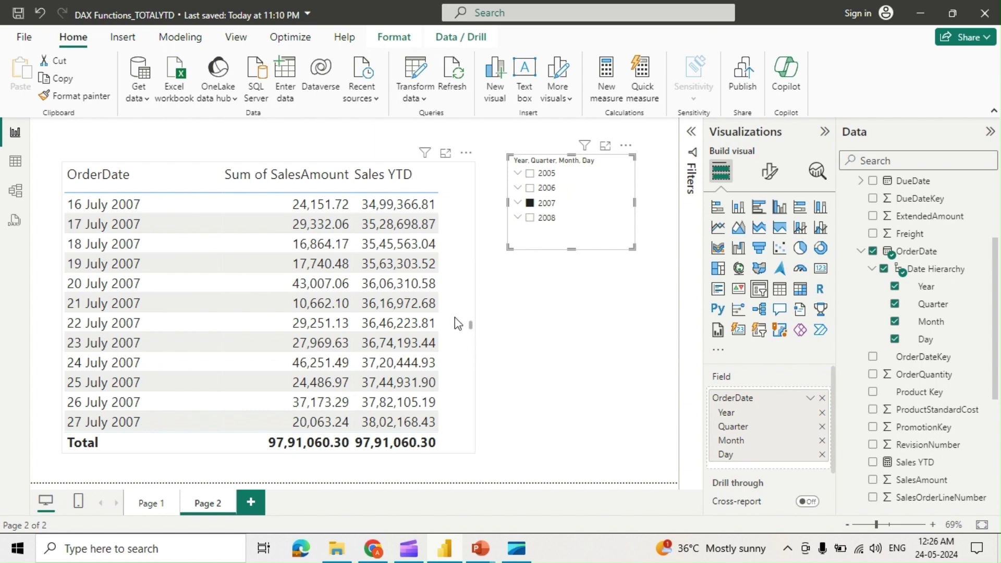
left_click(469, 322)
left_click_drag(469, 322, 471, 167)
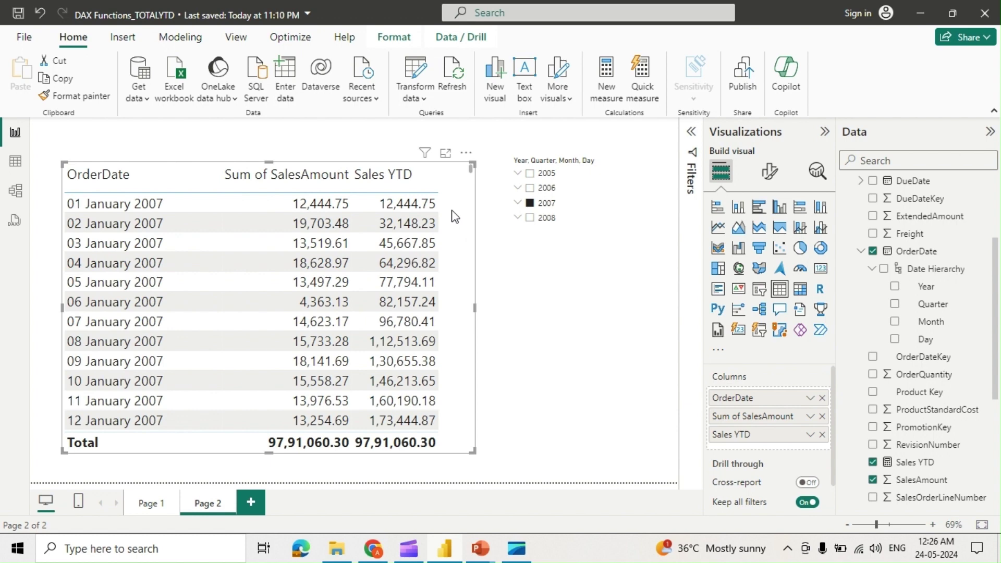
left_click_drag(470, 169, 476, 466)
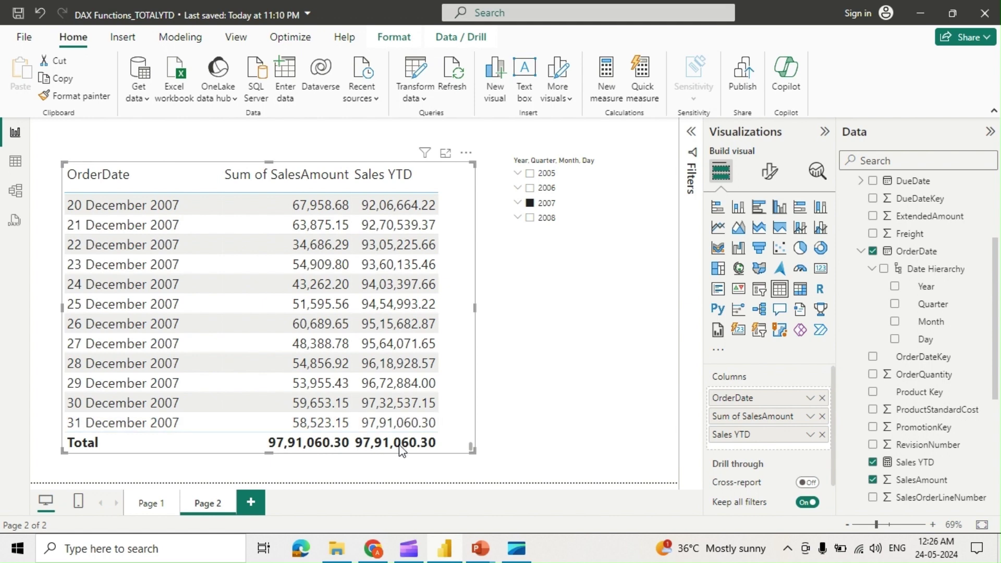
Clear the 2007 filter, compare the table totals for 2008, 2007 and 2006 in turn, and clear the slicer.
left_click(529, 203)
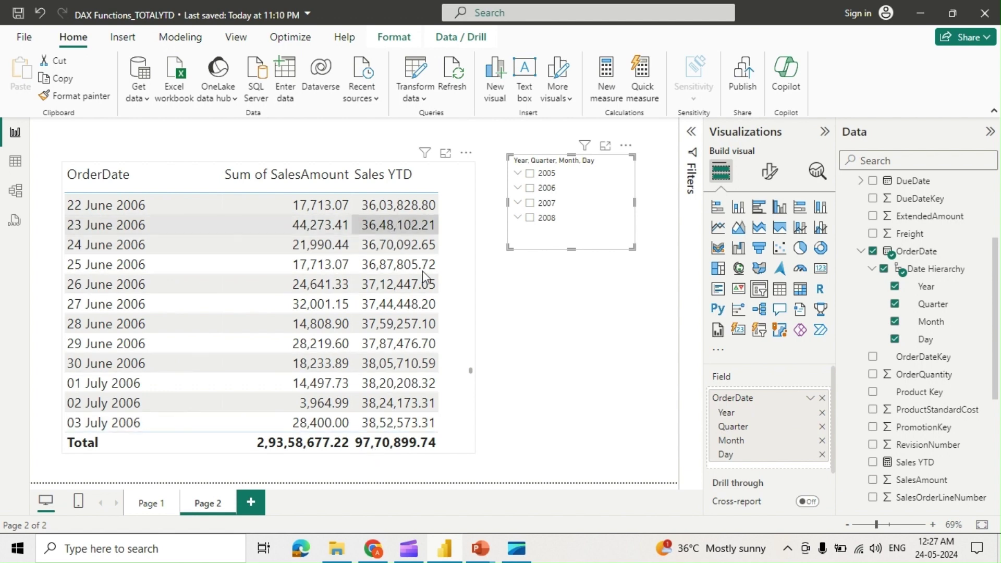
left_click(471, 373)
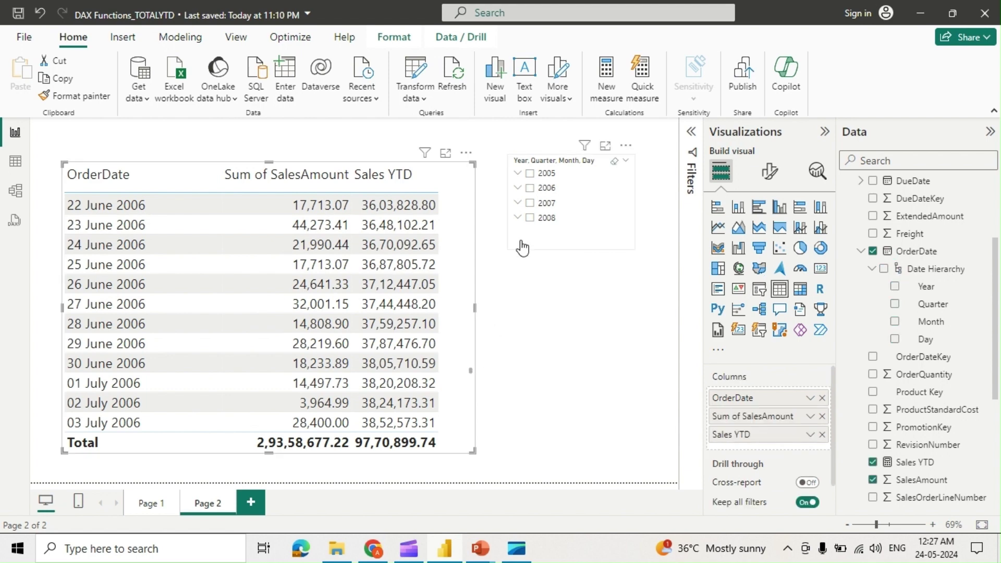
left_click(529, 218)
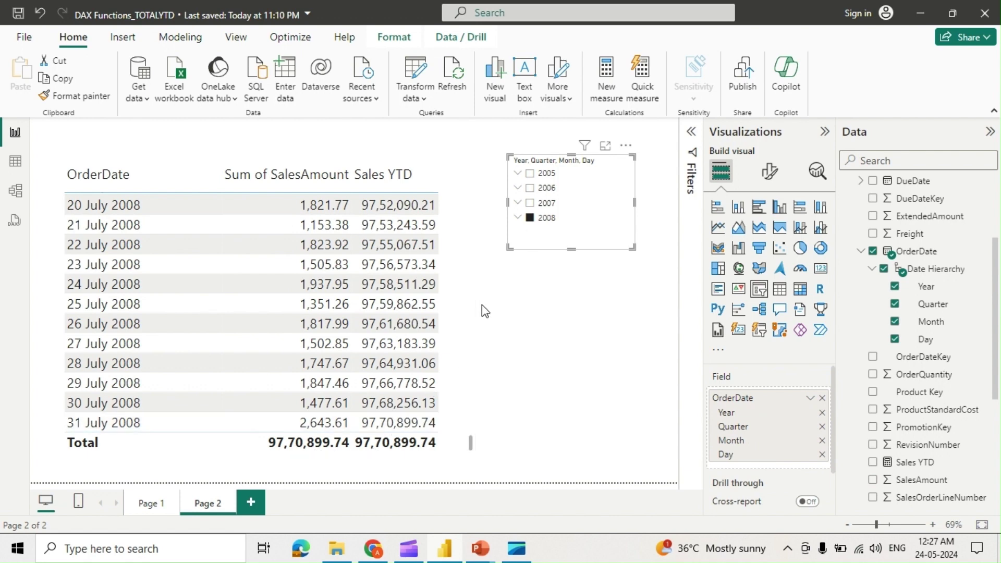
left_click(528, 203)
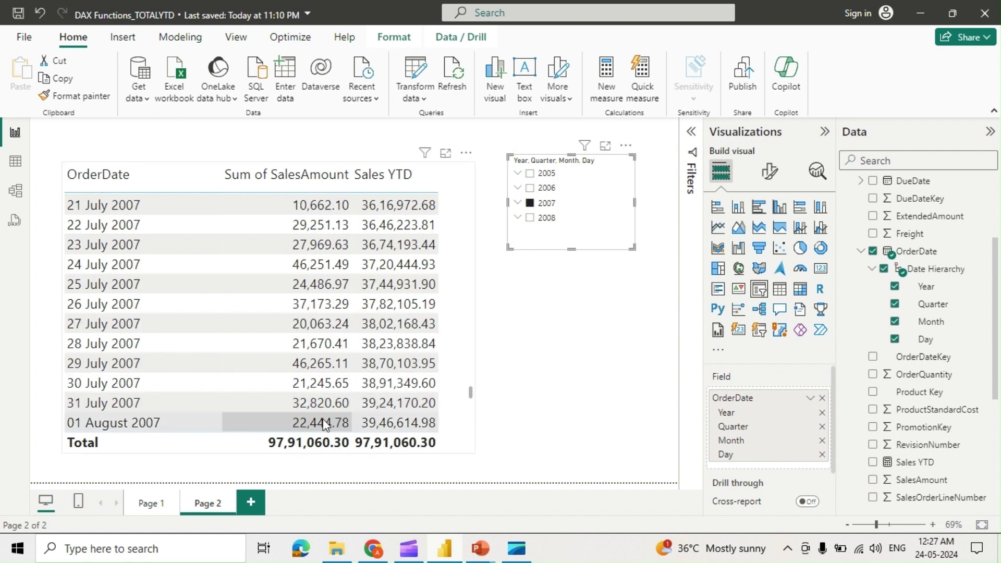
left_click(532, 189)
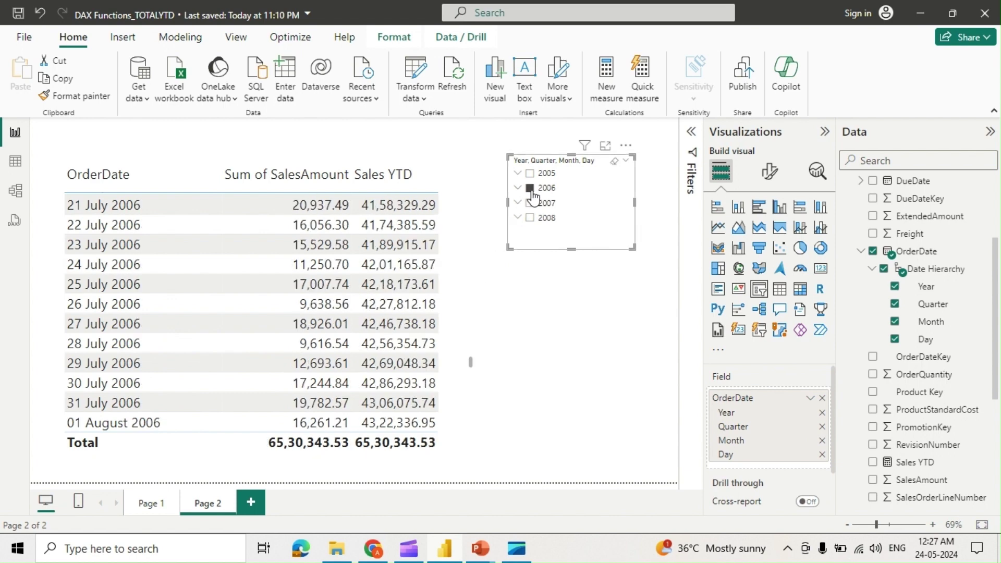
left_click(530, 189)
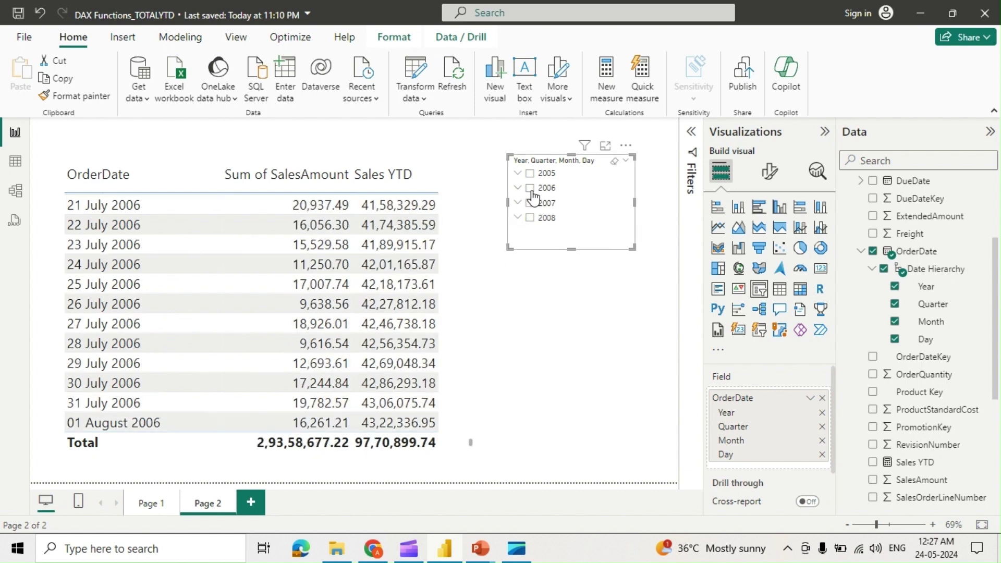
Shift the table visual slightly left and down on the canvas, away from the year slicer.
left_click(453, 251)
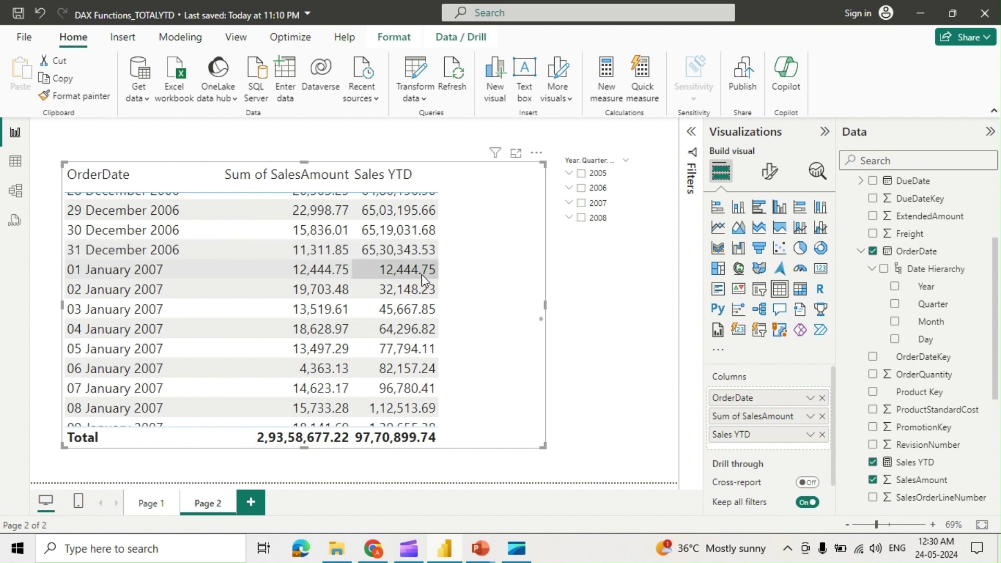
left_click_drag(476, 276, 460, 276)
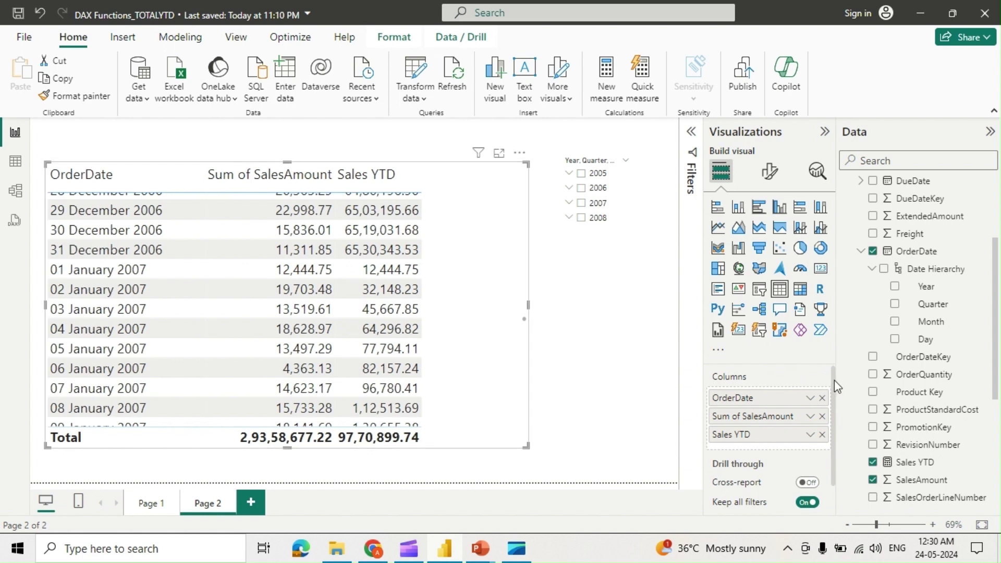
mouse_move(494, 290)
left_mouse_down()
mouse_move(484, 290)
mouse_move(493, 295)
left_mouse_up()
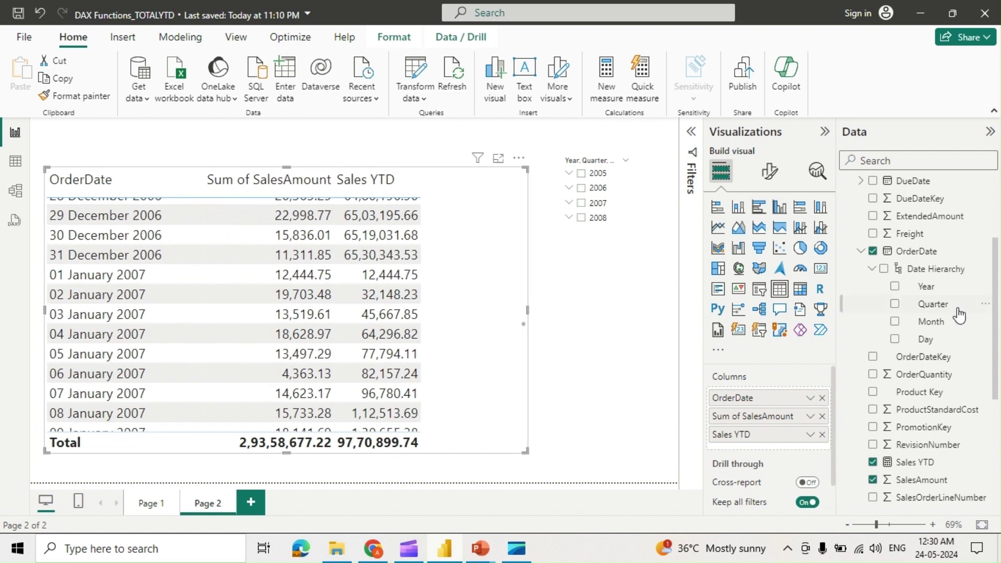
Start a new measure named Sales YTD FY in the Fact InternetSales table, using the TOTALYTD function.
left_click_drag(998, 285, 999, 209)
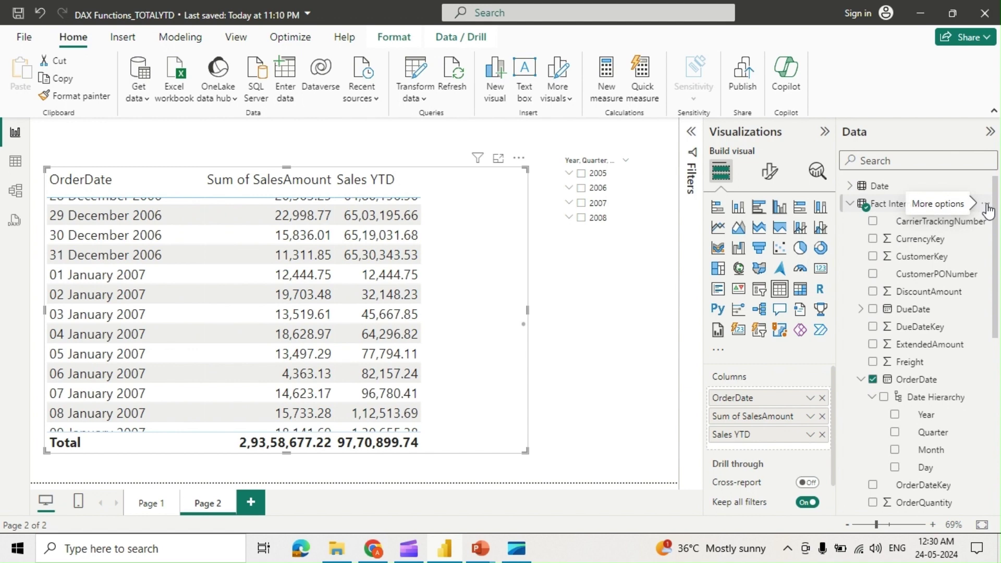
left_click(984, 204)
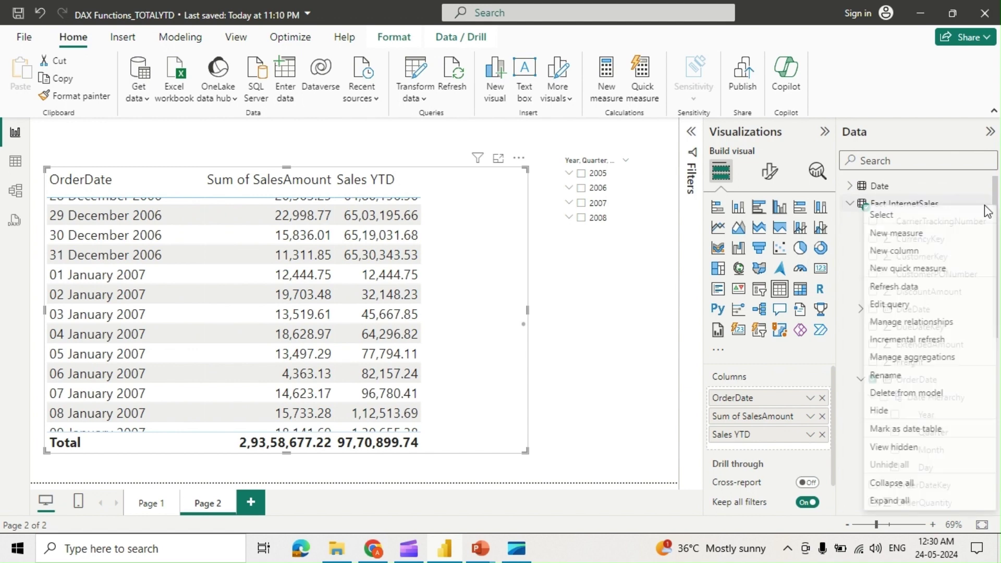
left_click(943, 233)
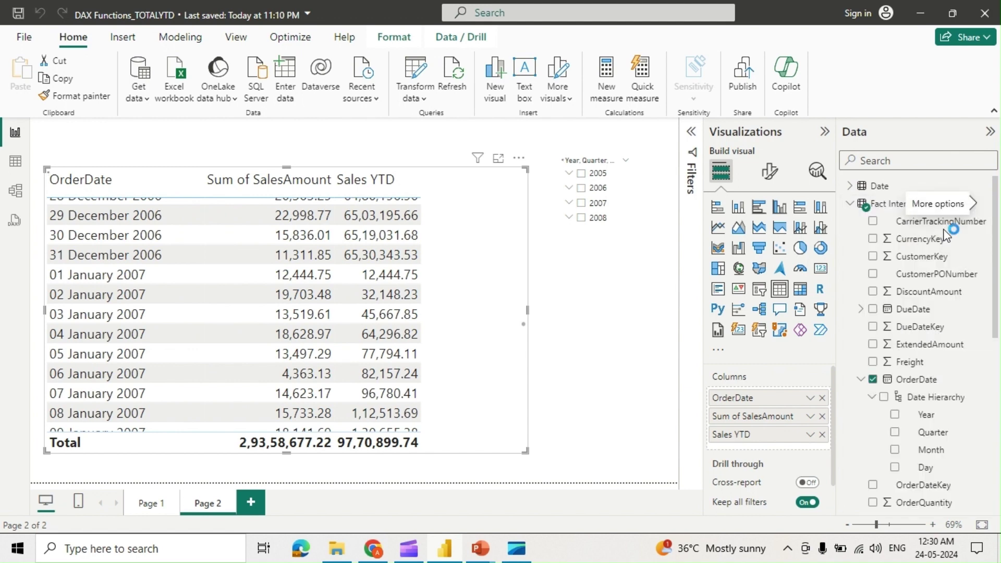
type("S")
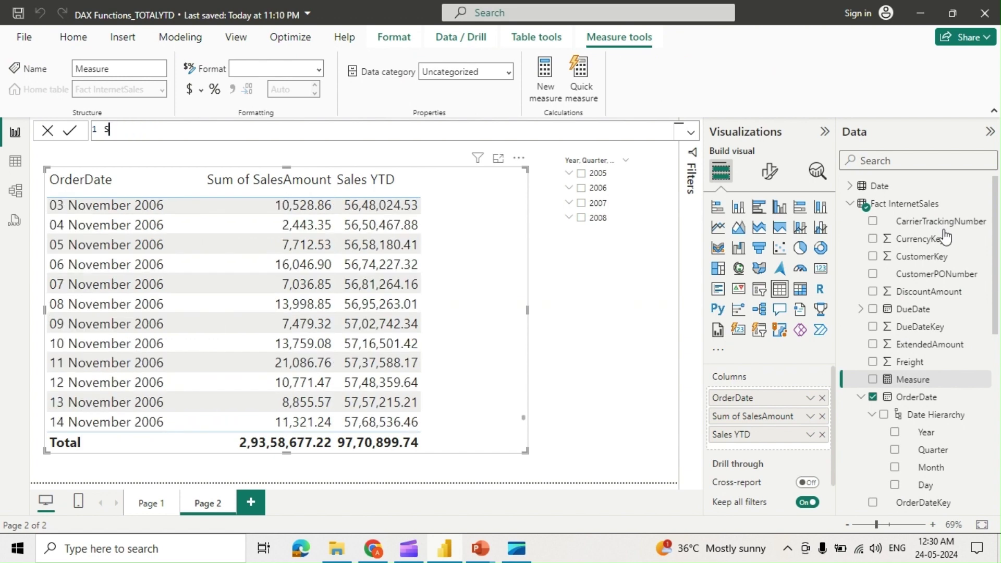
type("ales YTD FY = total")
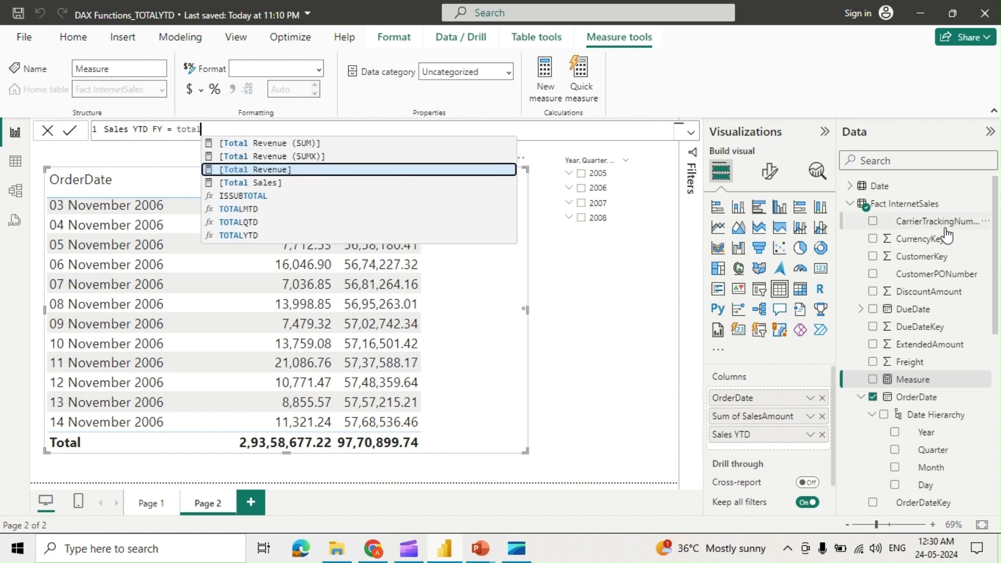
key("Down")
key("Down")
key("Down")
key("Down")
key("Down")
key("Tab")
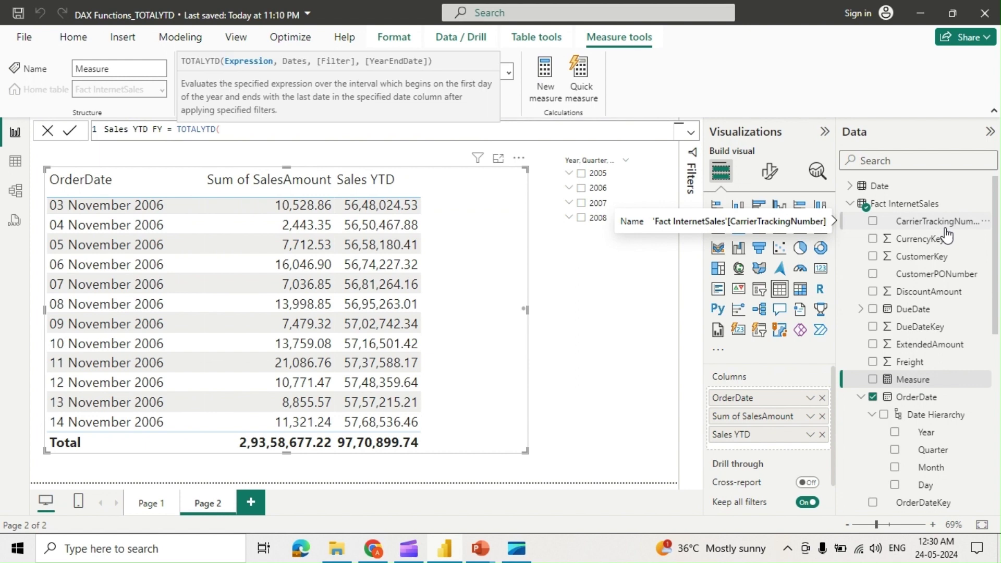
Set the TOTALYTD expression to SUM('Fact InternetSales'[SalesAmount]) and its dates argument to 'Fact InternetSales'[OrderDate].
type("sum")
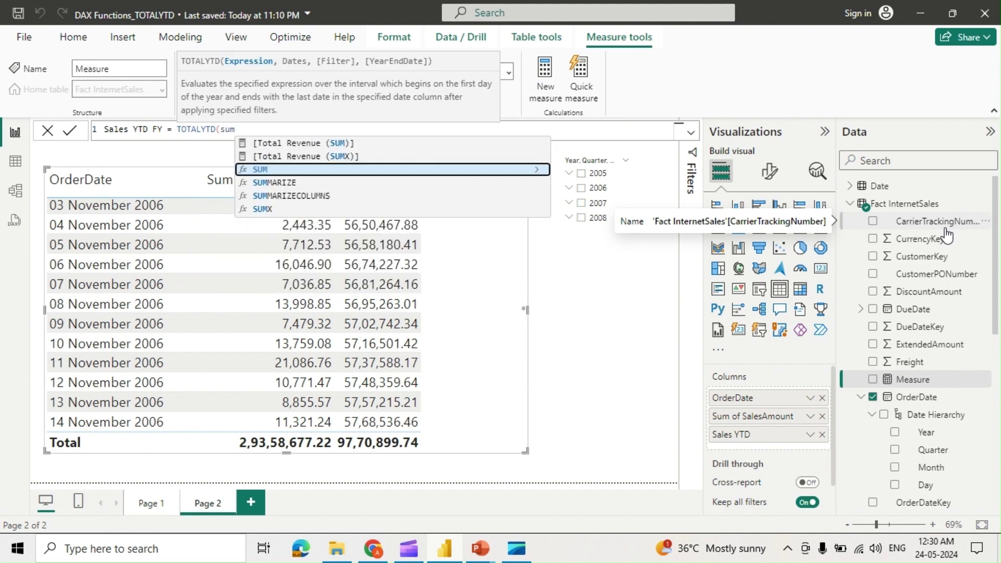
key("Tab")
type("salesam")
key("Tab")
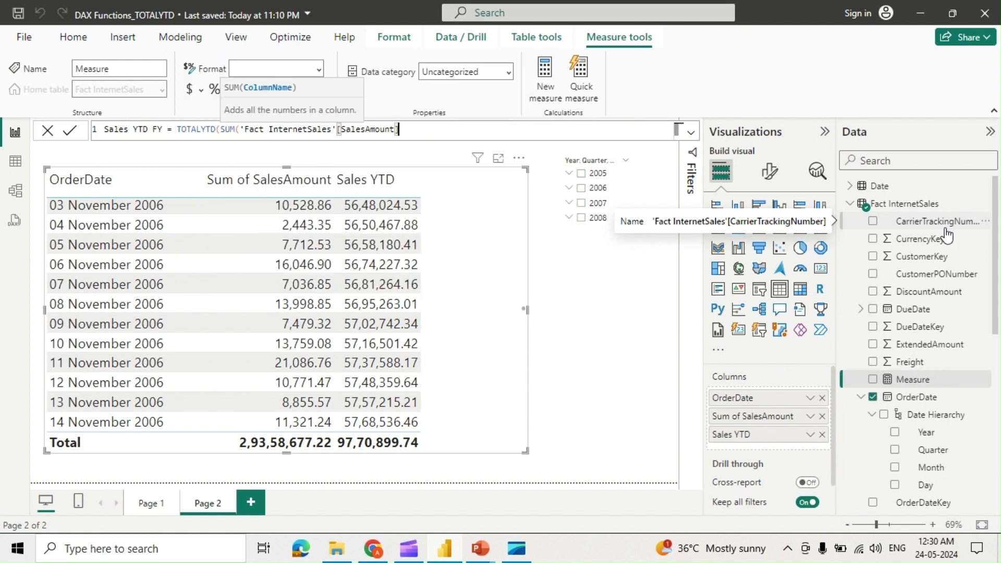
type("),")
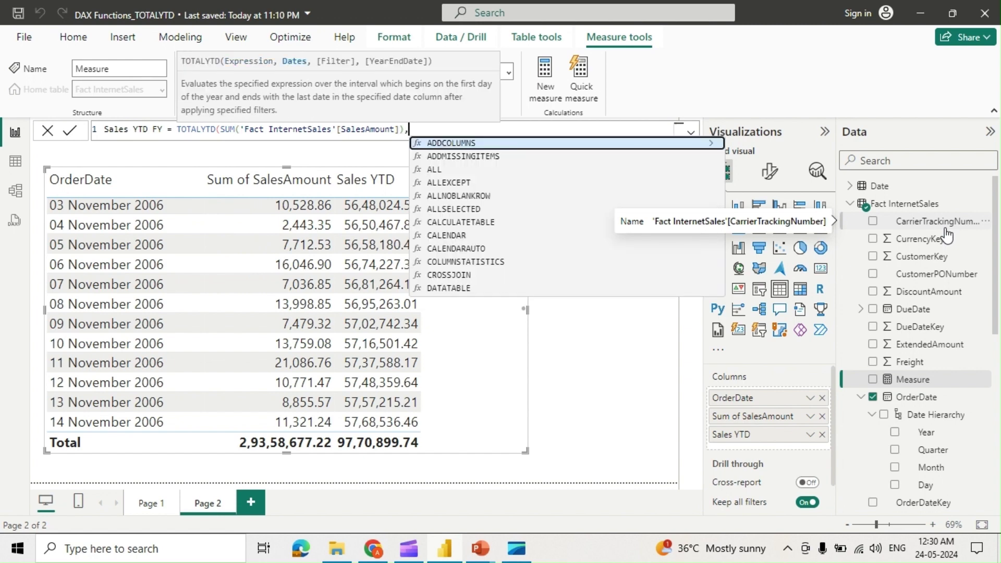
type("orderdate")
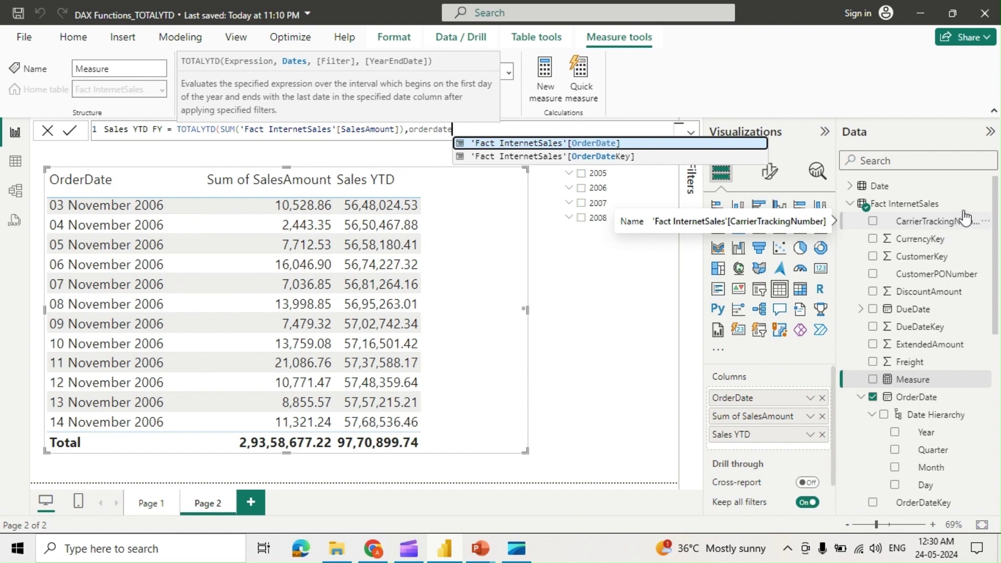
left_click(568, 146)
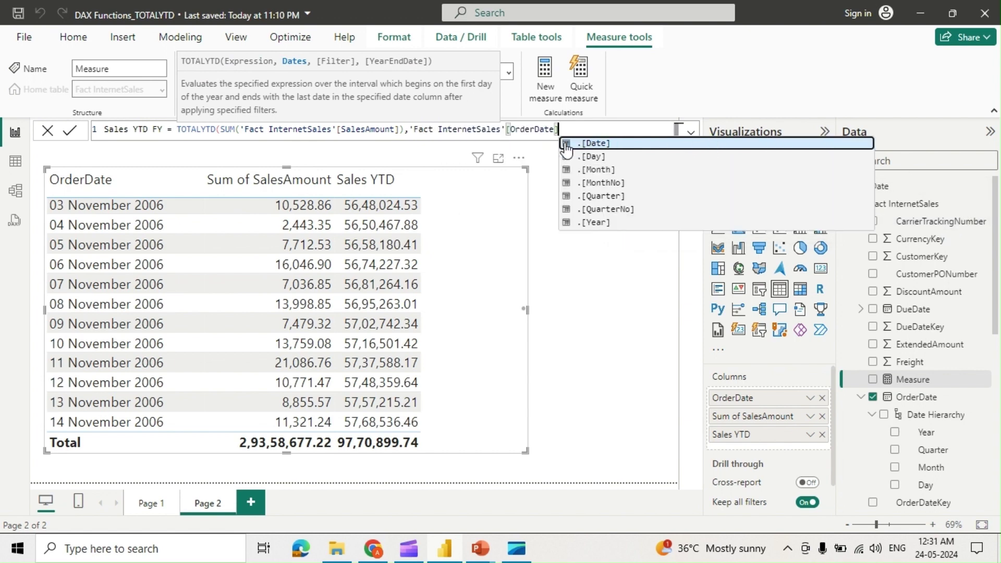
Add "3/31" as the year-end date argument, close the TOTALYTD formula and commit the Sales YTD FY measure.
type(",")
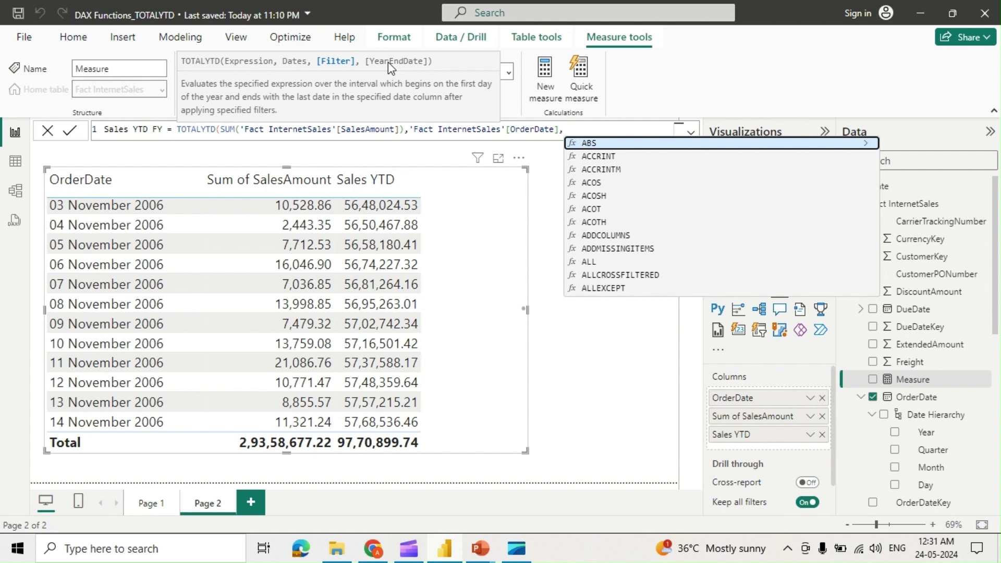
type("\"3/31")
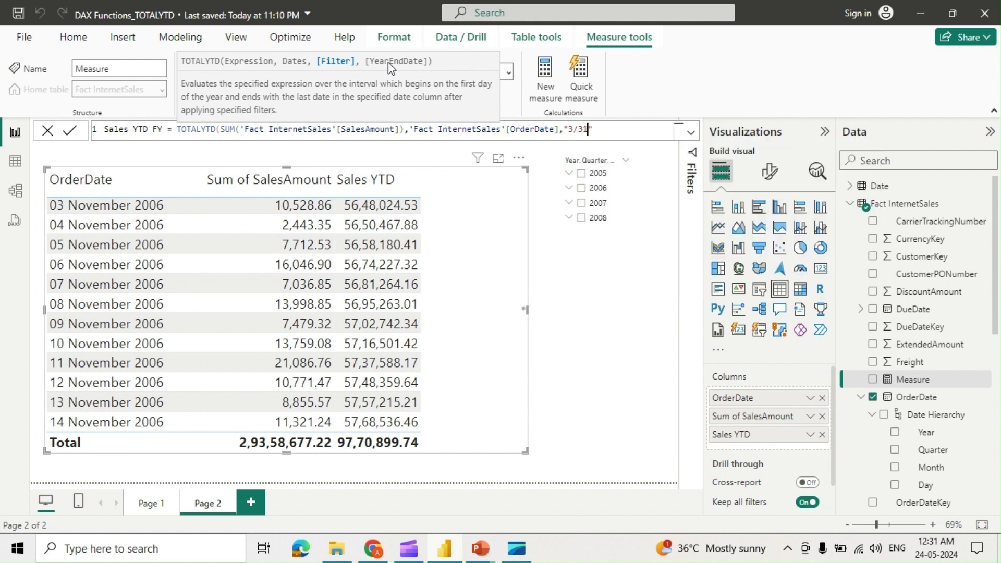
key("Left")
key("Left")
key("Left")
key("Left")
key("shift+Right")
key("shift+Right")
key("shift+Right")
key("shift+Right")
key("Right")
key("Right")
type(")")
left_click(70, 131)
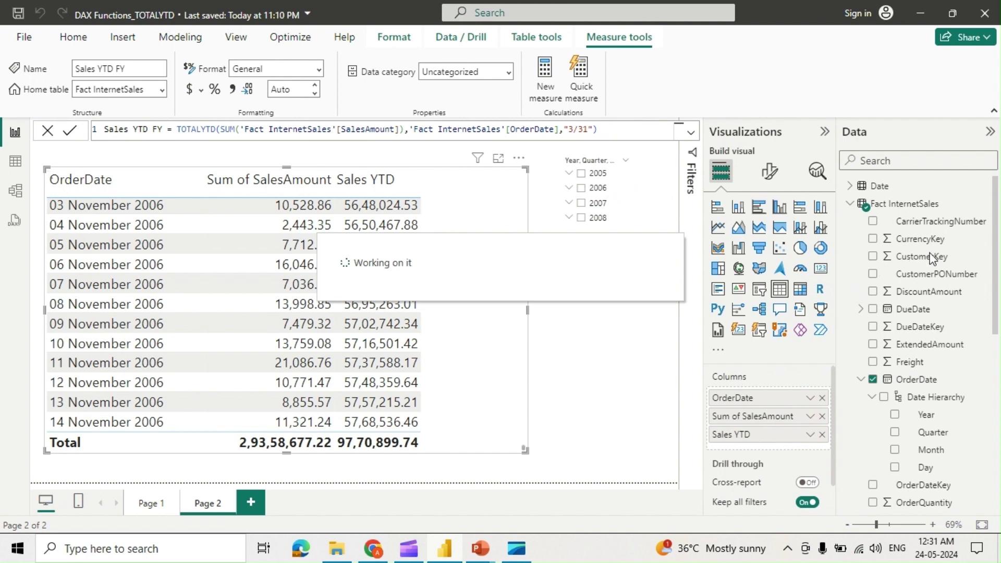
Add the Sales YTD FY measure to the table visual and move the year slicer further away from the table.
left_click_drag(991, 231, 985, 343)
left_click_drag(922, 371, 489, 285)
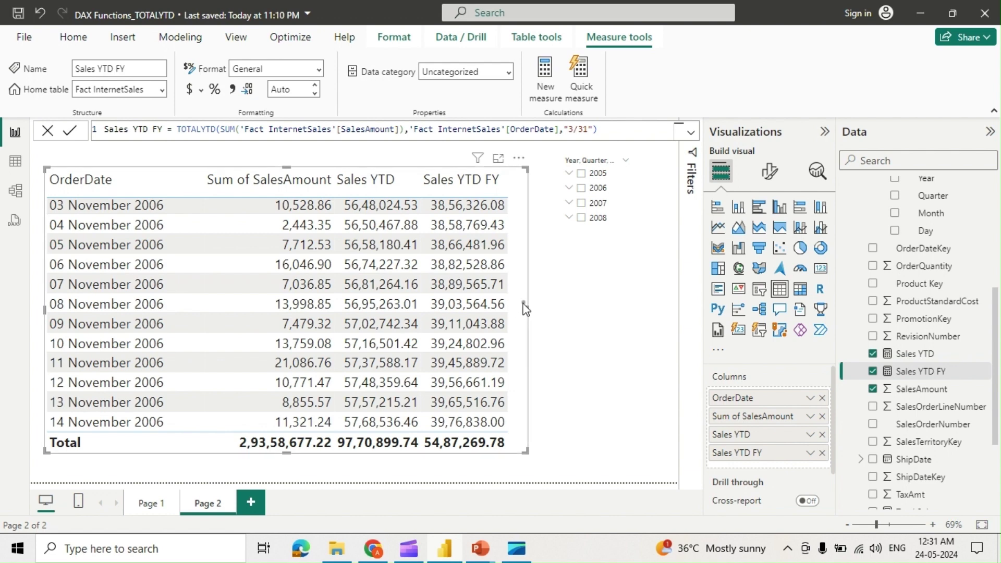
left_click_drag(524, 311, 521, 172)
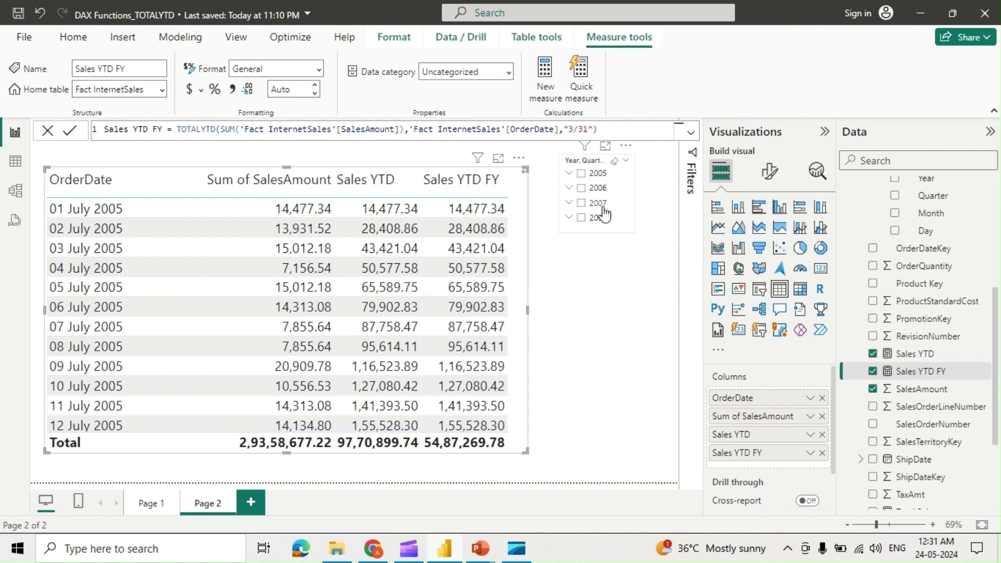
left_click(643, 206)
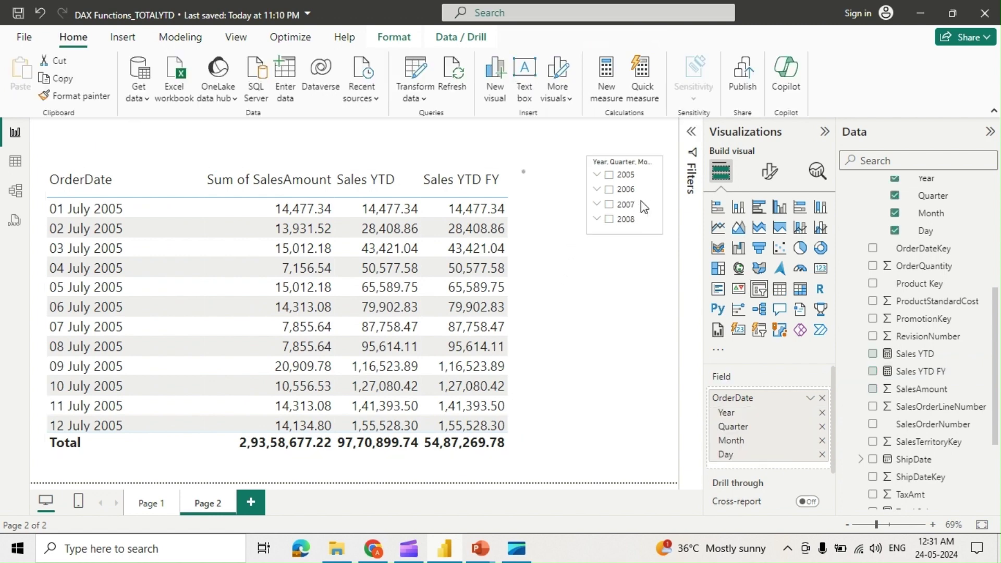
left_click(519, 297)
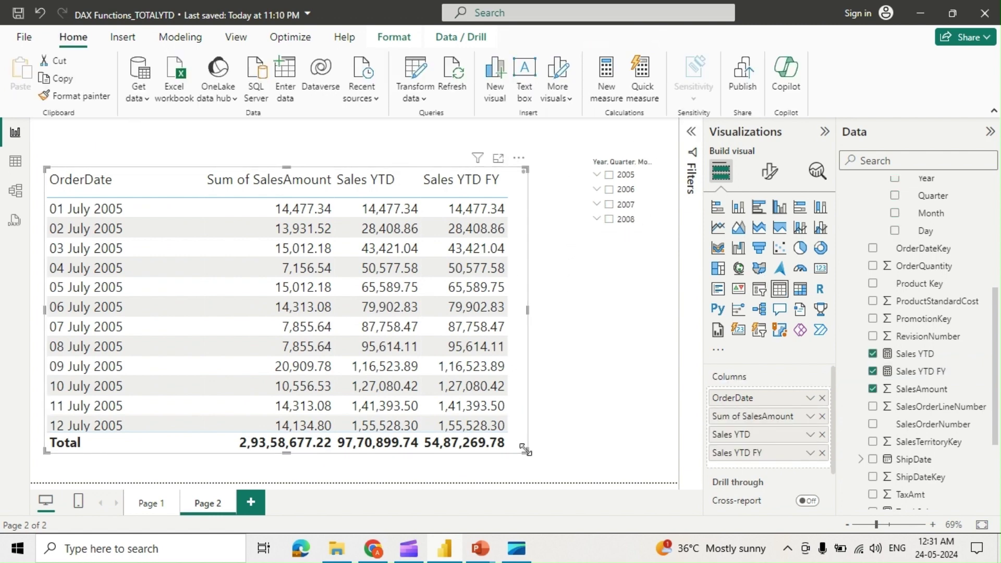
Enlarge the table visual slightly and compare Sales YTD with Sales YTD FY across the change from December 2005 to January 2006.
left_click_drag(525, 451, 551, 458)
scroll(531, 382, "down", 10)
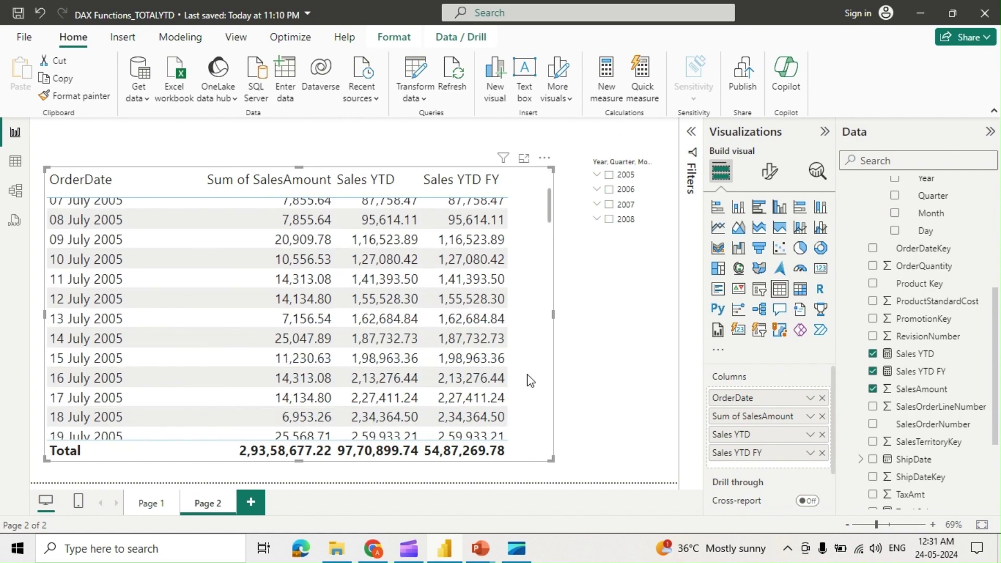
scroll(528, 377, "down", 10)
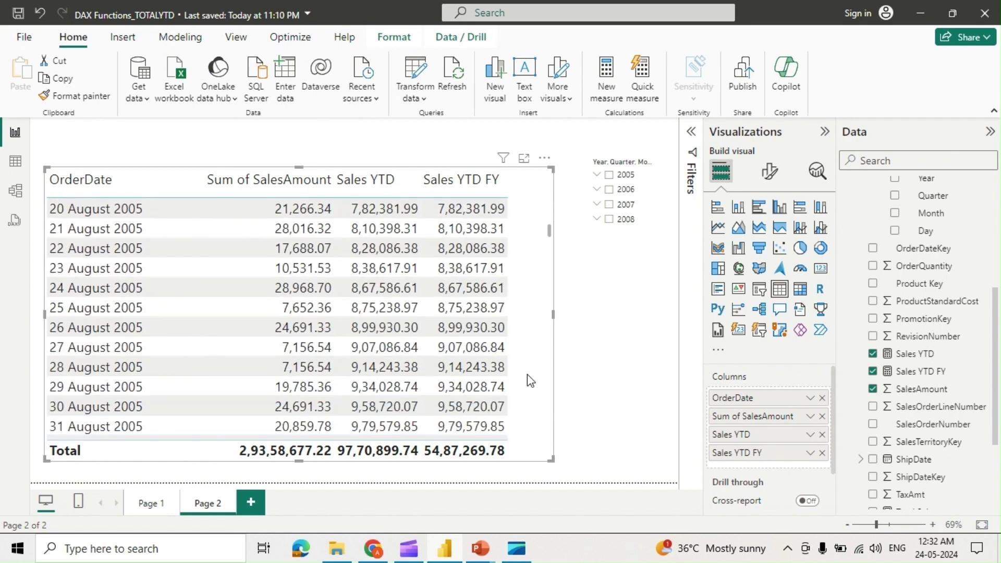
scroll(530, 380, "down", 10)
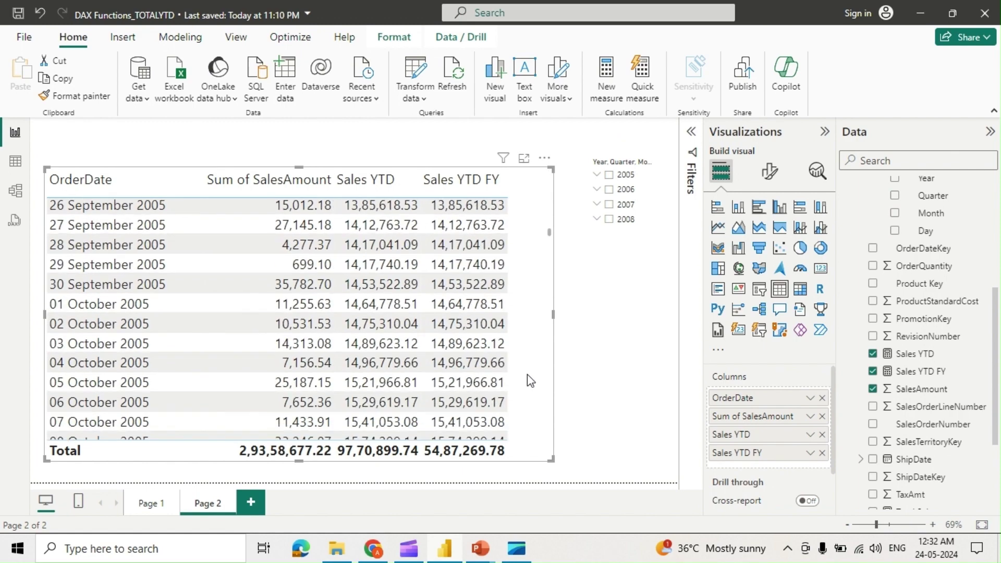
scroll(527, 374, "down", 10)
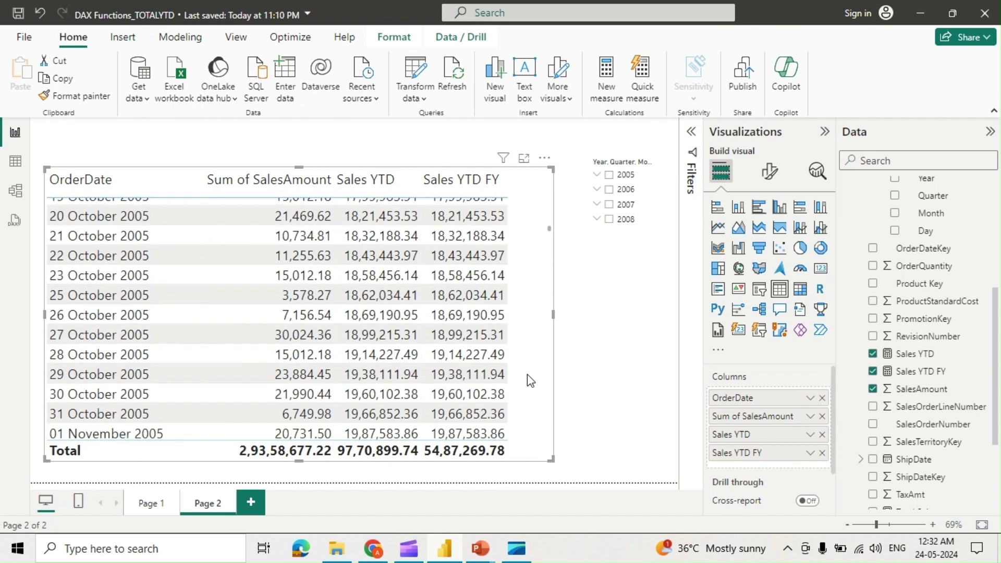
scroll(527, 375, "down", 10)
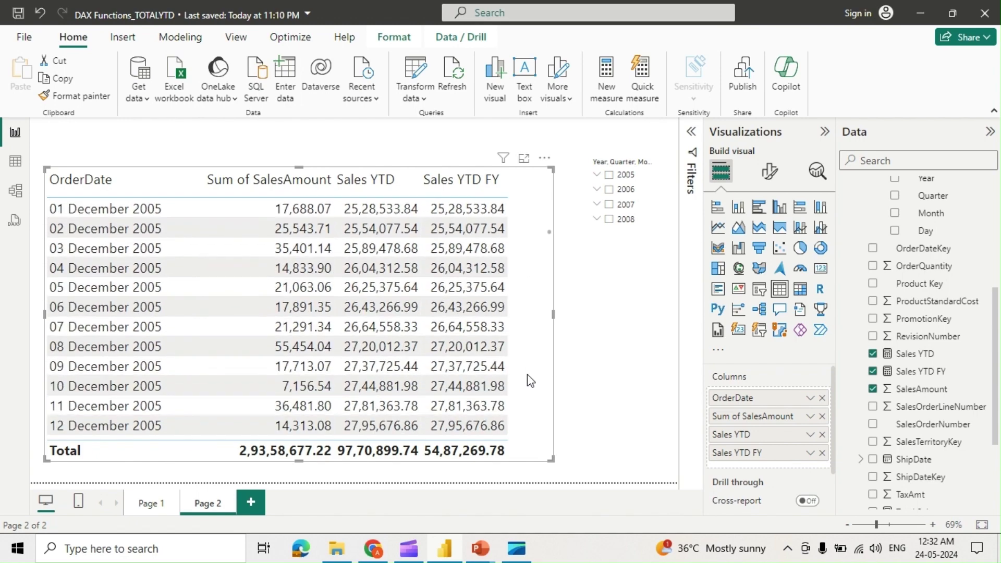
scroll(527, 374, "down", 5)
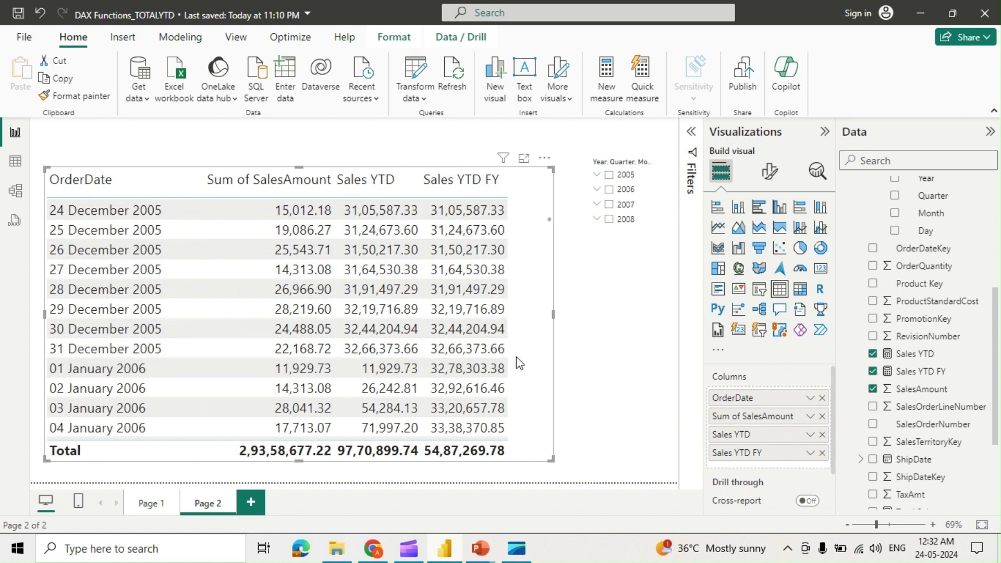
Compare Sales YTD with Sales YTD FY across the fiscal year change from 31 March to 01 April 2006.
scroll(517, 357, "down", 12)
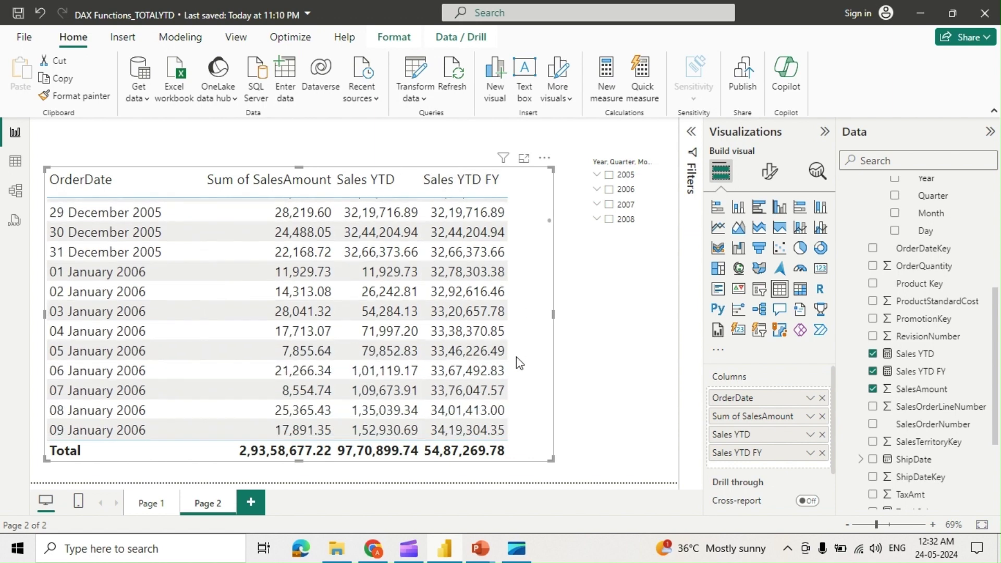
scroll(517, 358, "down", 11)
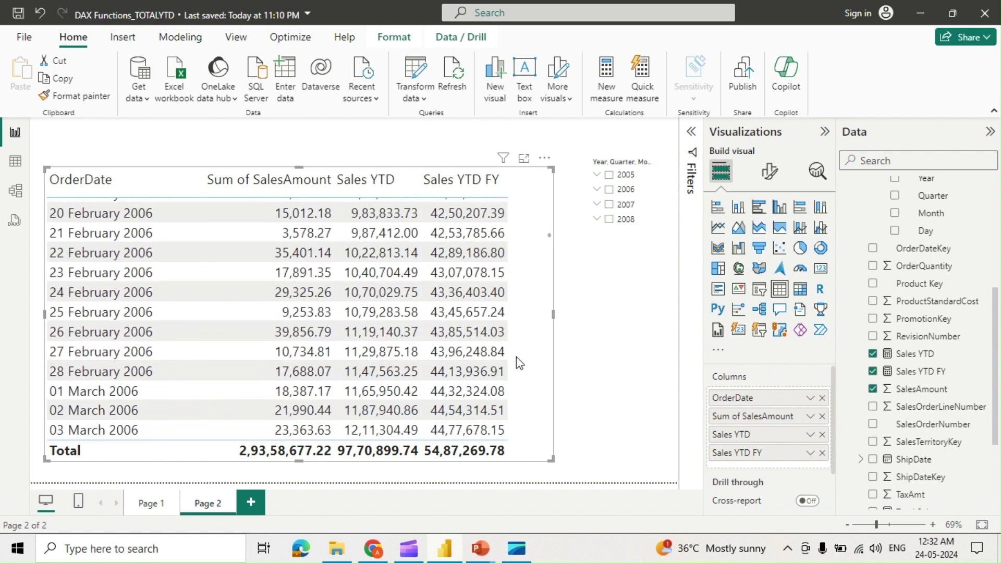
scroll(518, 362, "down", 4)
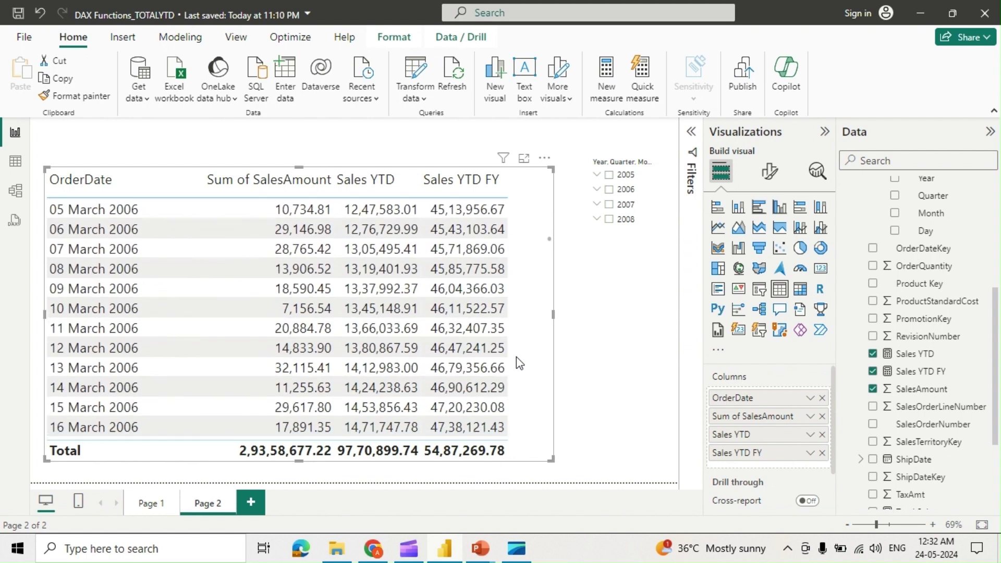
scroll(517, 358, "down", 5)
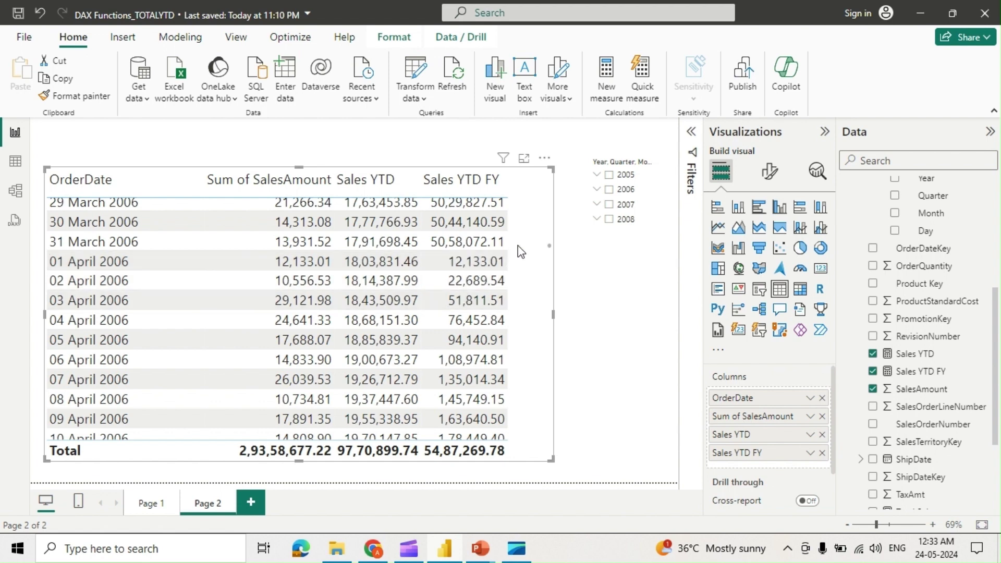
Move the table visual slightly up and to the left on the report page.
left_click_drag(526, 288, 511, 282)
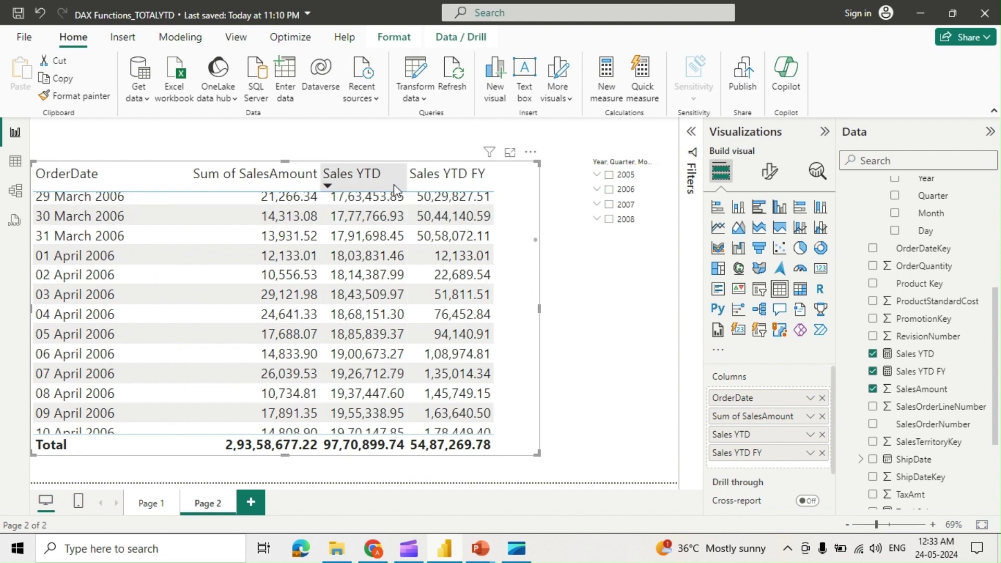
left_click_drag(517, 259, 523, 259)
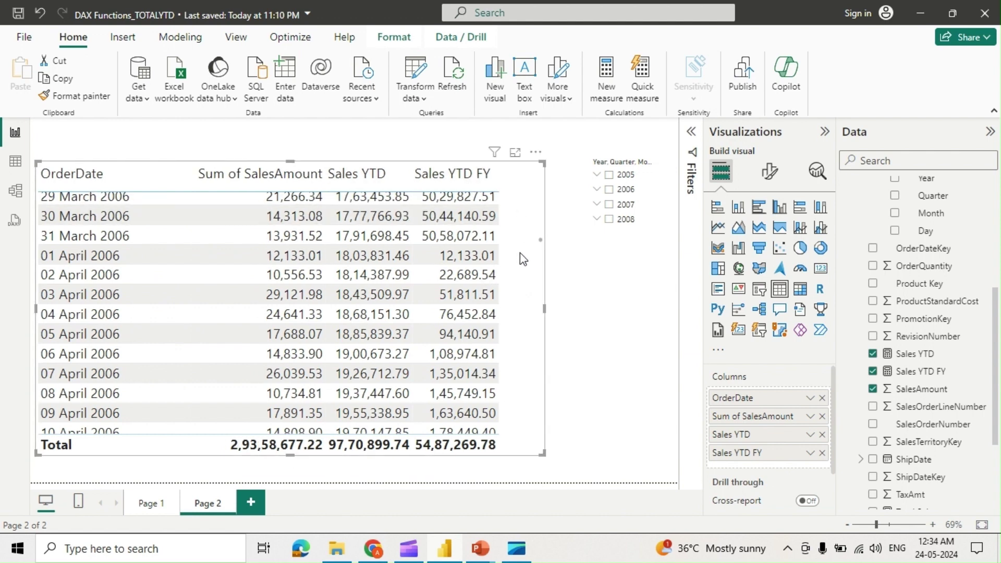